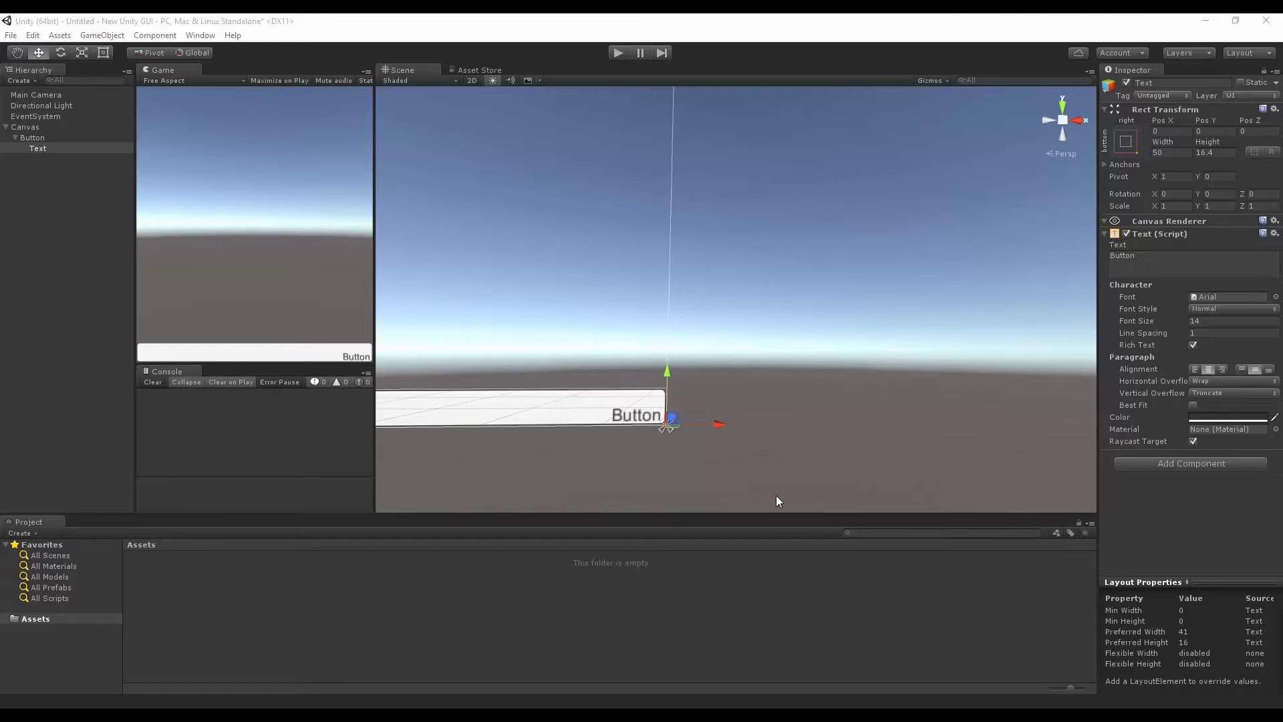
- Delete the old Button from the Canvas
{"action": "left_click", "coordinate": [33, 138]}
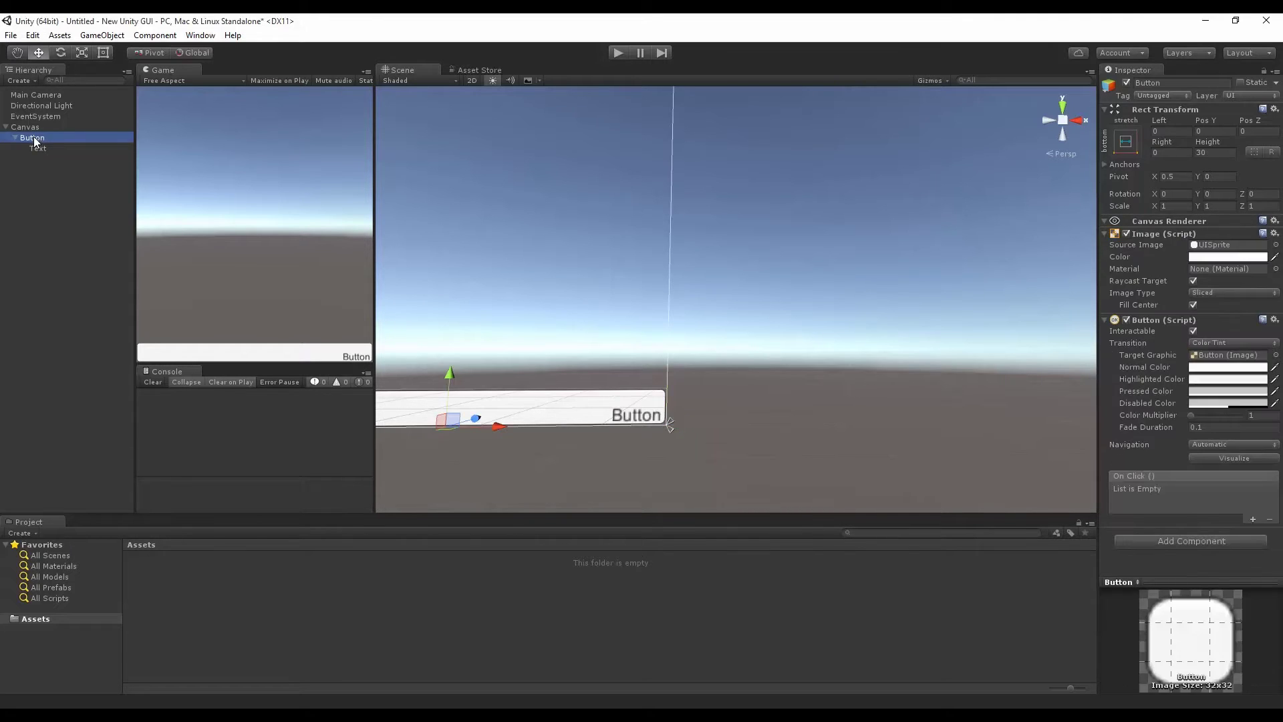
{"action": "key", "text": "Delete"}
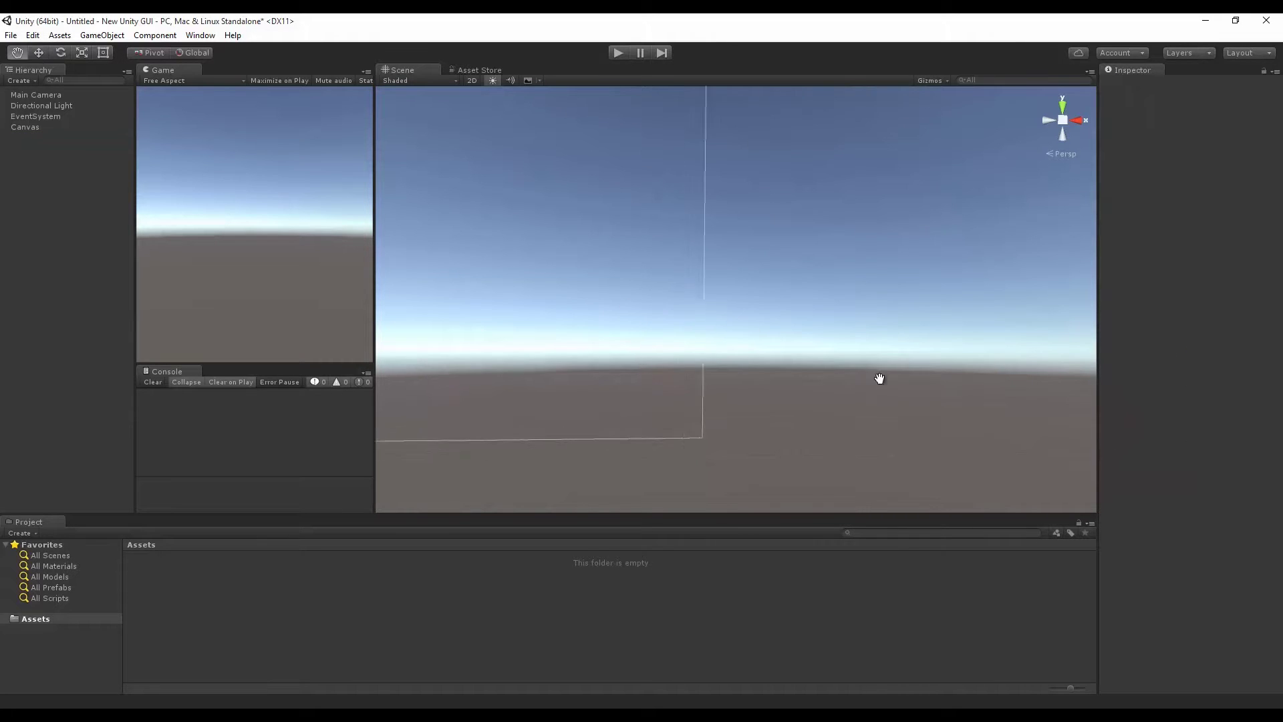
{"action": "middle_click_drag", "start_coordinate": [951, 401], "coordinate": [683, 310]}
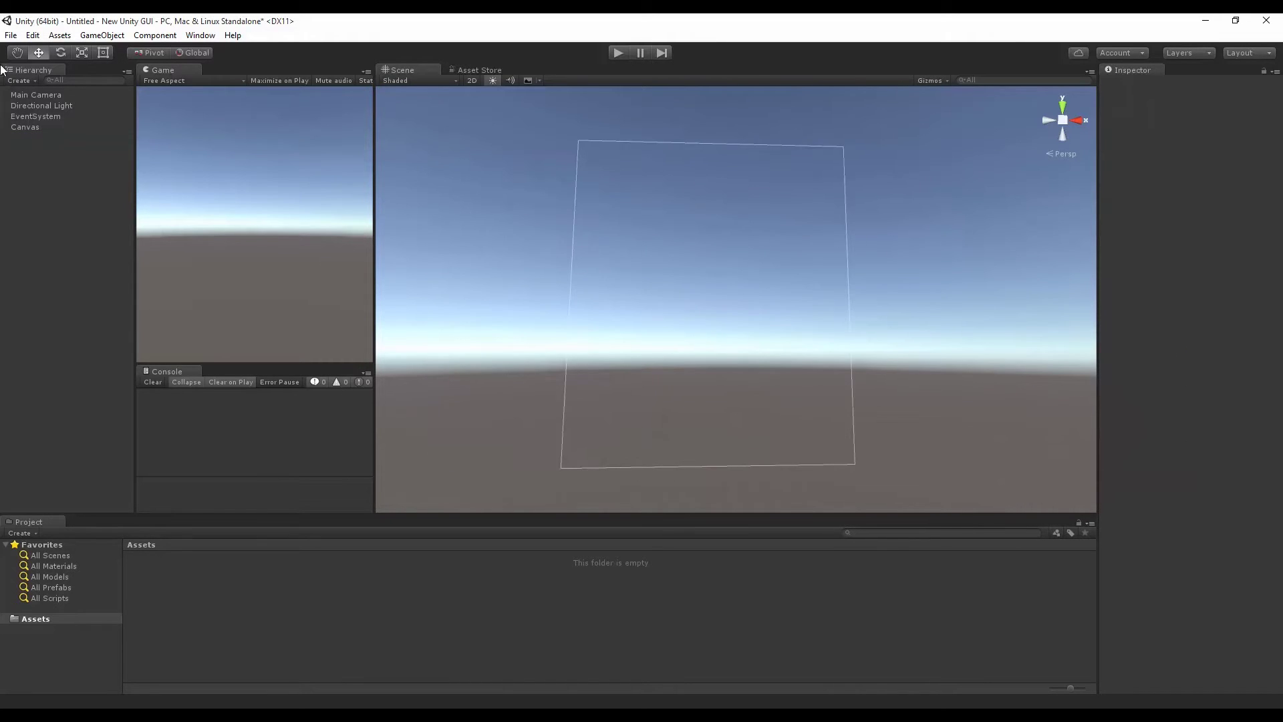
- Add a Panel inside the Canvas and remove its Image component
{"action": "right_click", "coordinate": [24, 128]}
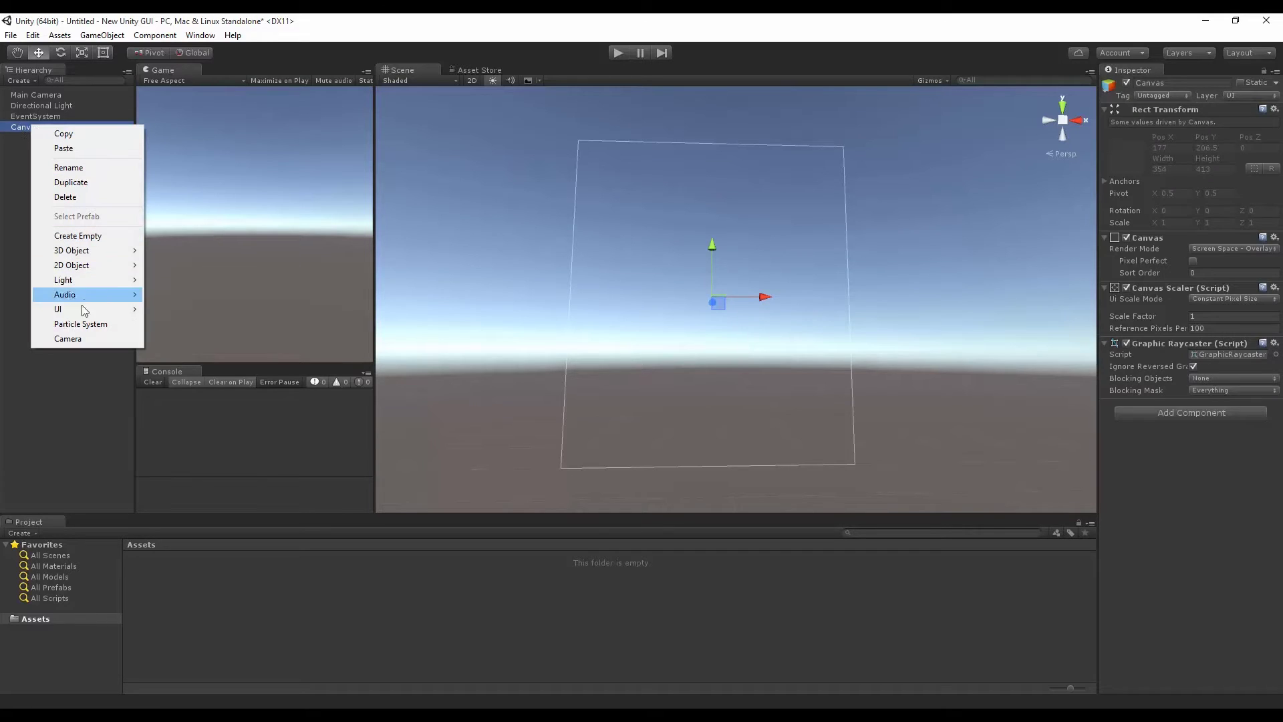
{"action": "mouse_move", "coordinate": [80, 308]}
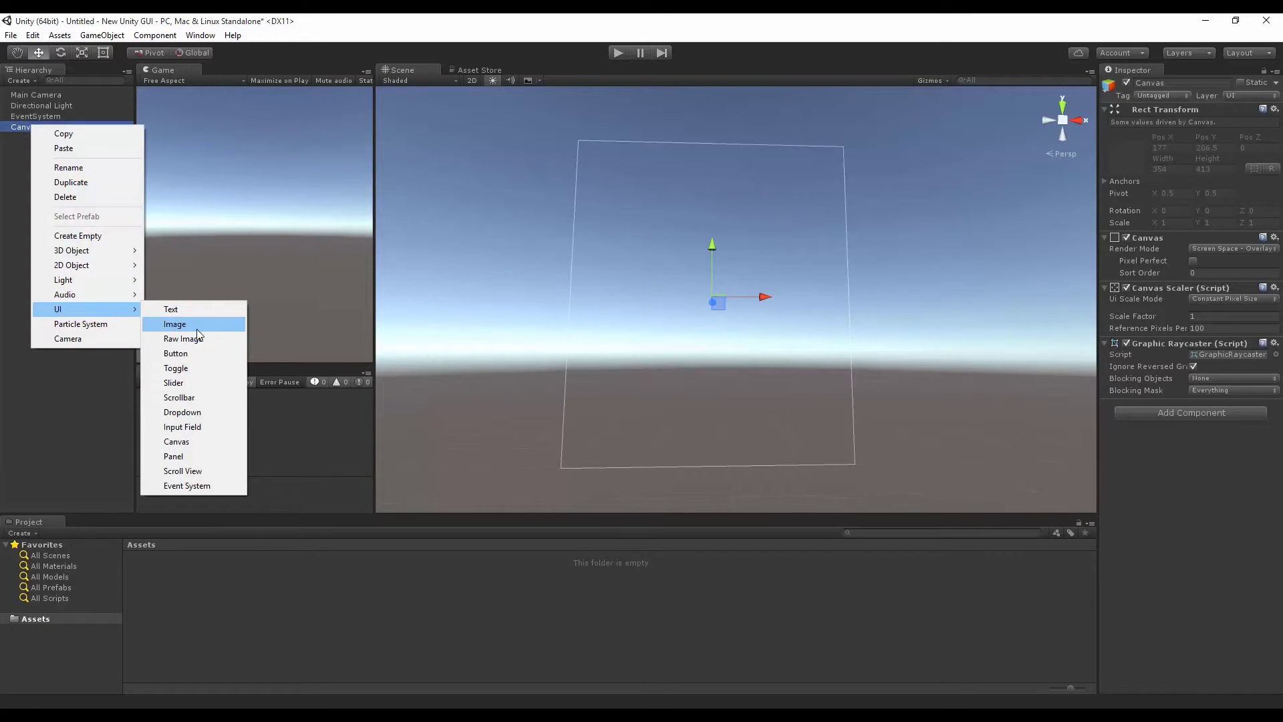
{"action": "left_click", "coordinate": [206, 453]}
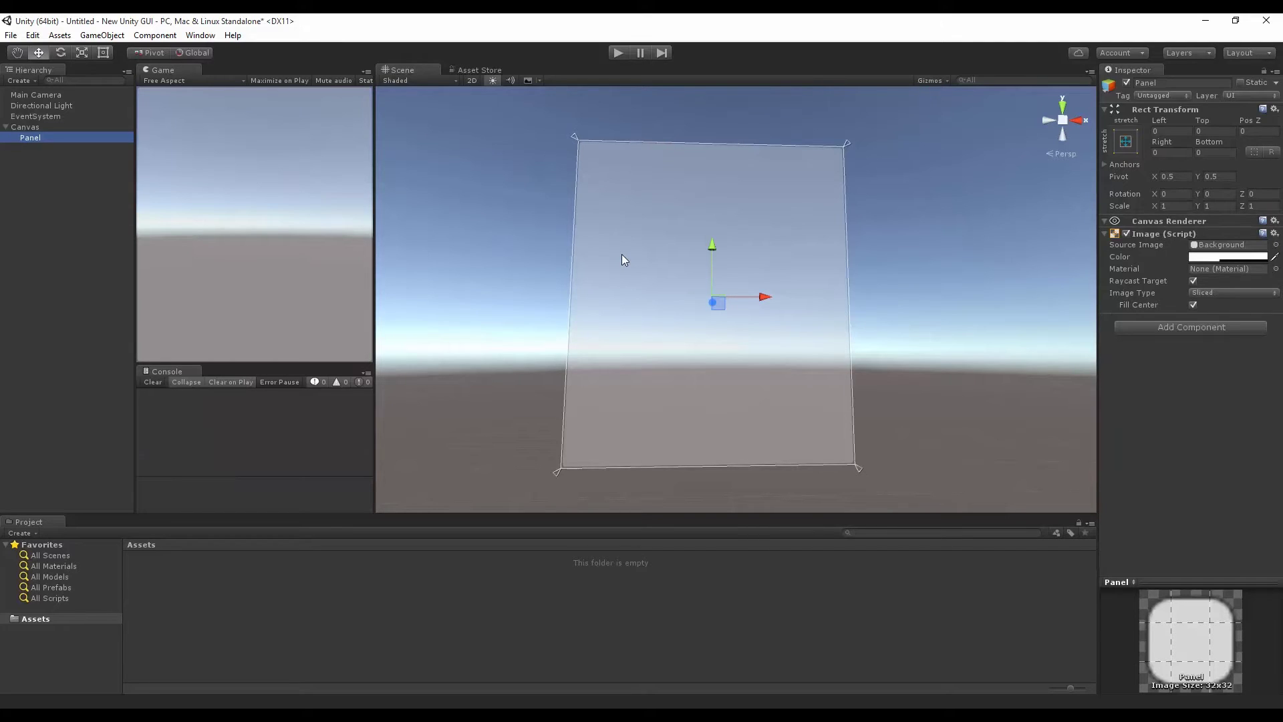
{"action": "left_click", "coordinate": [1126, 234]}
{"action": "left_click", "coordinate": [1126, 234]}
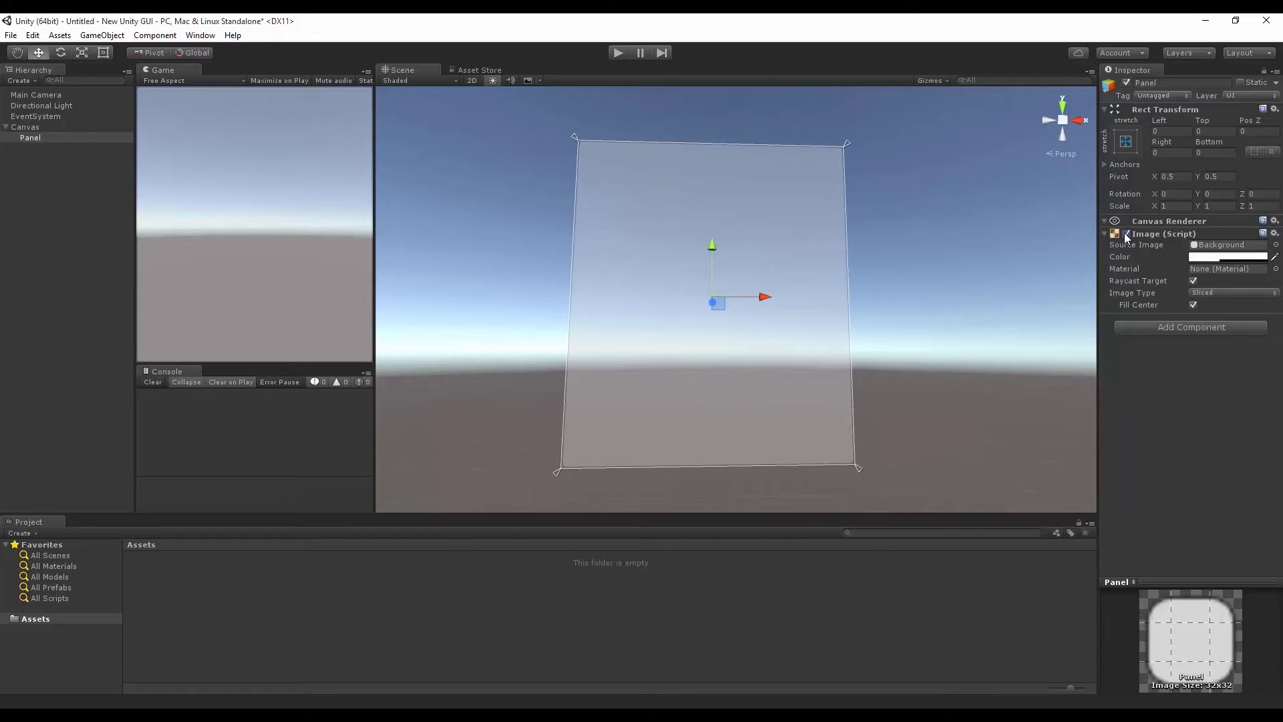
{"action": "right_click", "coordinate": [1169, 232]}
{"action": "left_click", "coordinate": [1157, 256]}
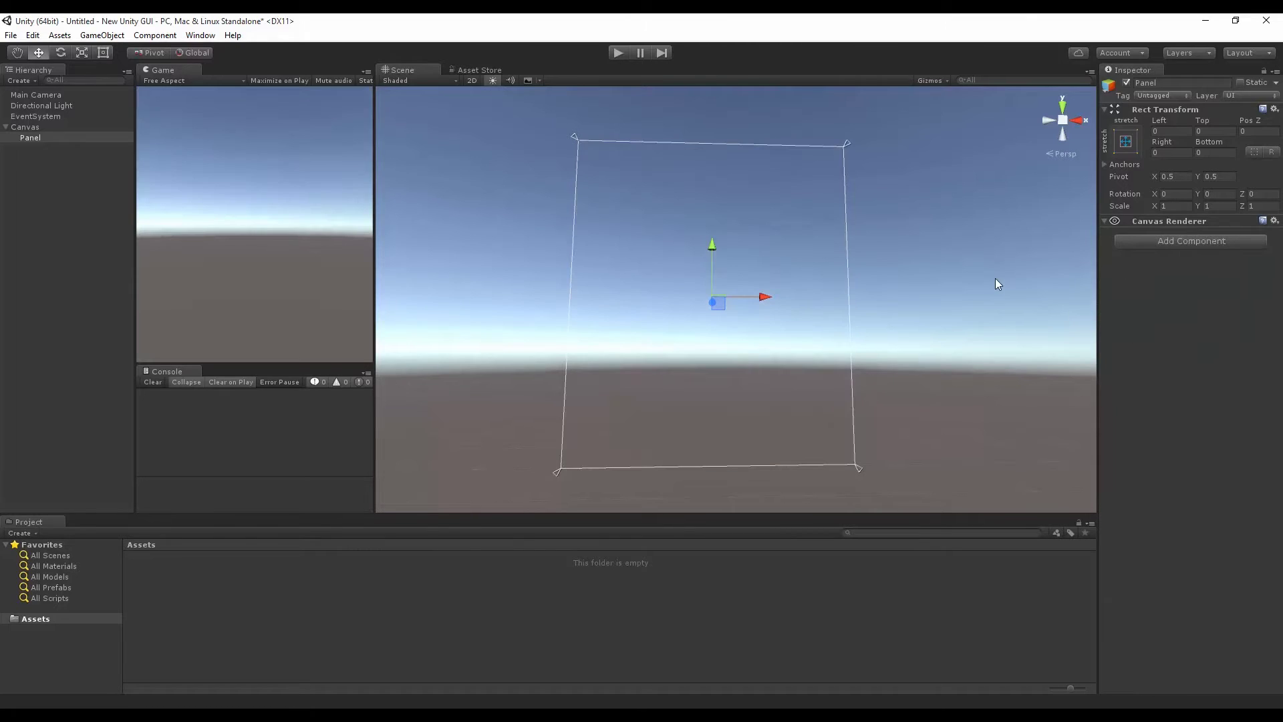
{"action": "left_click", "coordinate": [51, 138]}
- Add a Button, a duplicate of it, and a Text label inside the Panel
{"action": "right_click", "coordinate": [47, 136]}
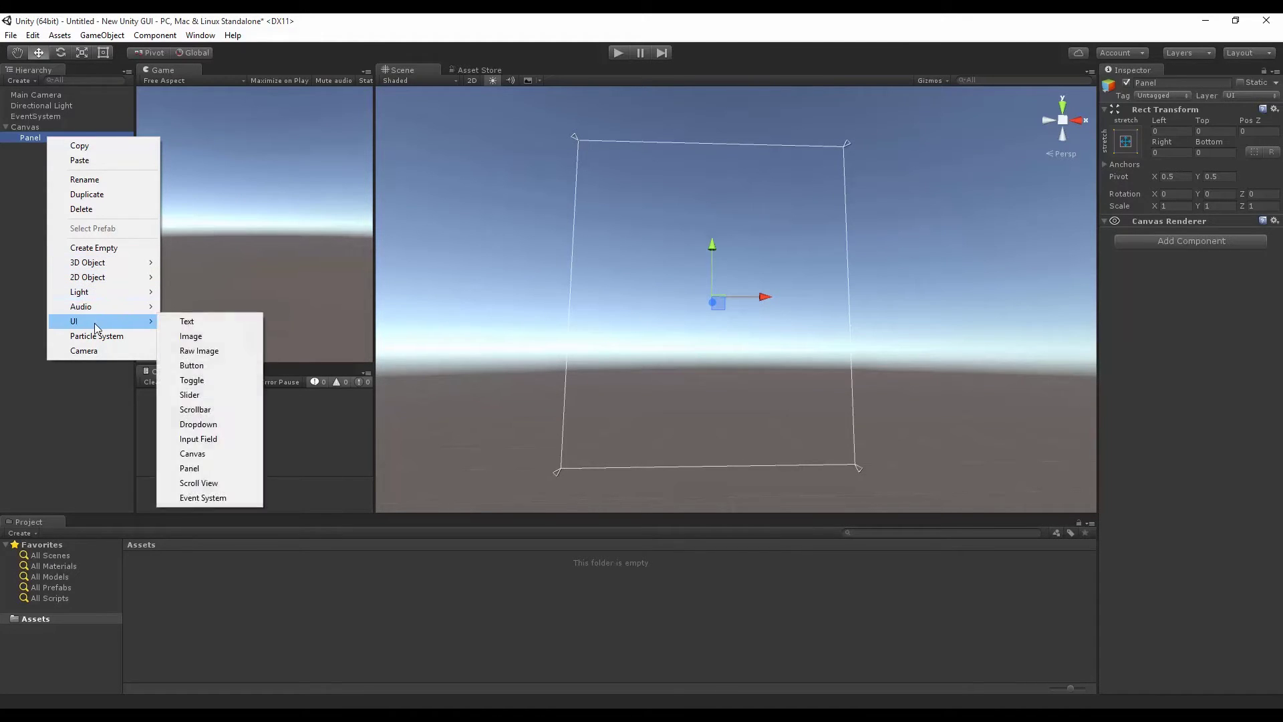
{"action": "mouse_move", "coordinate": [100, 321]}
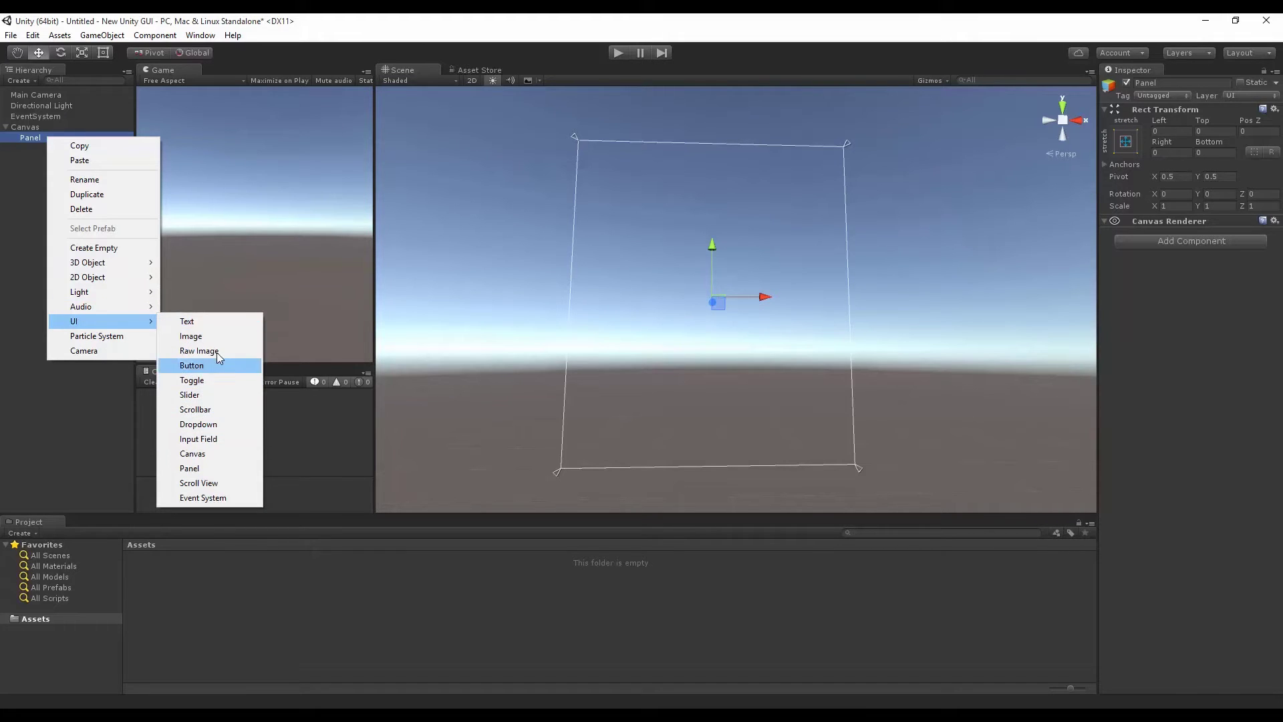
{"action": "left_click", "coordinate": [201, 365]}
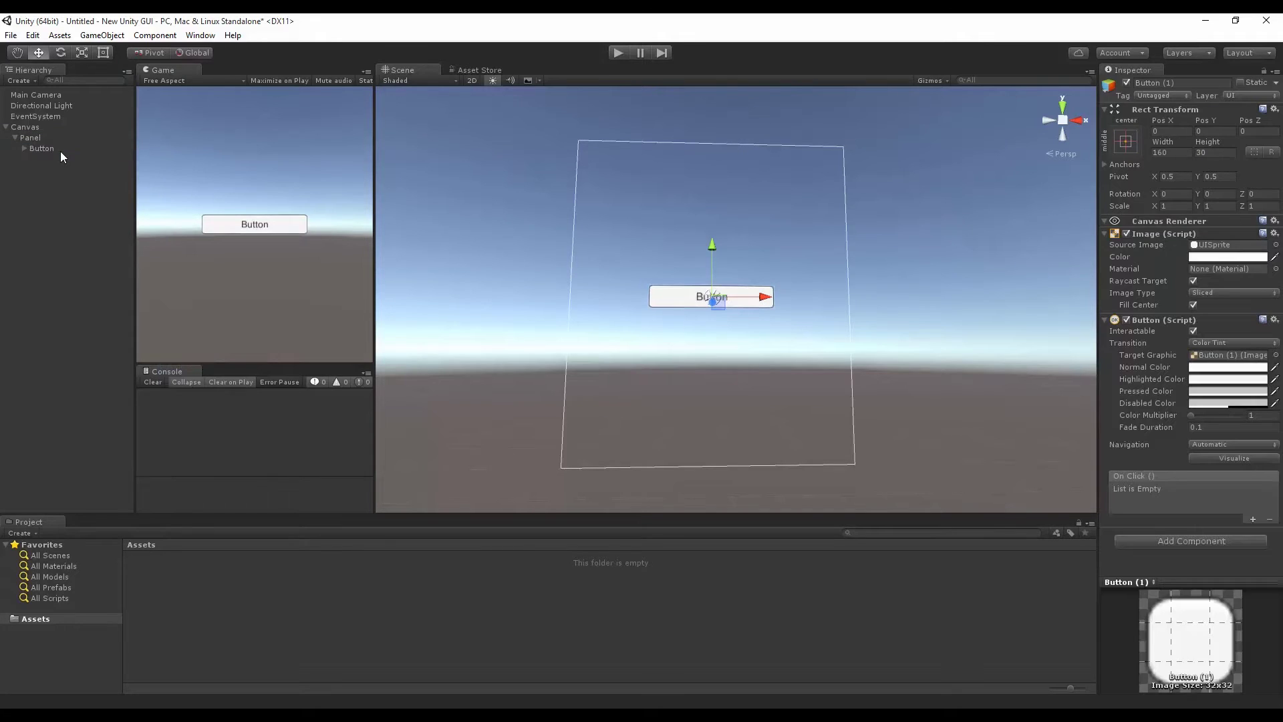
{"action": "key", "text": "ctrl+d"}
{"action": "left_click", "coordinate": [42, 138]}
{"action": "right_click", "coordinate": [42, 138]}
{"action": "mouse_move", "coordinate": [69, 322]}
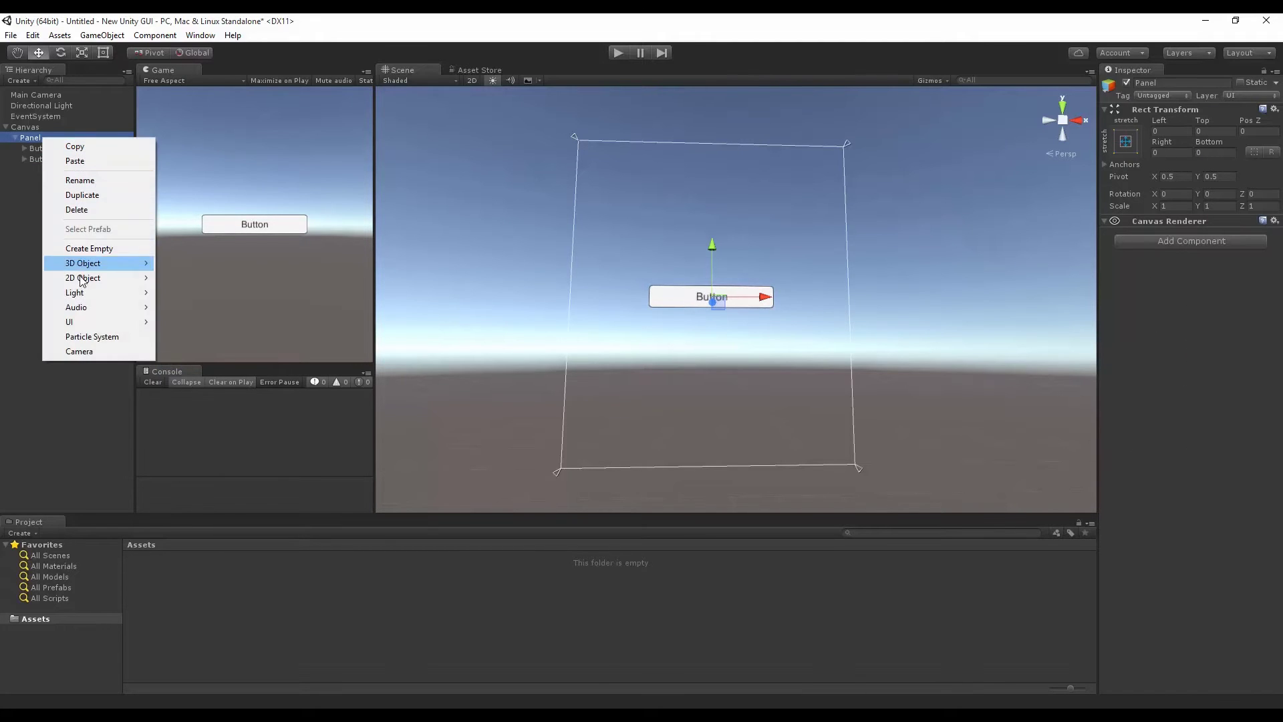
{"action": "left_click", "coordinate": [184, 322]}
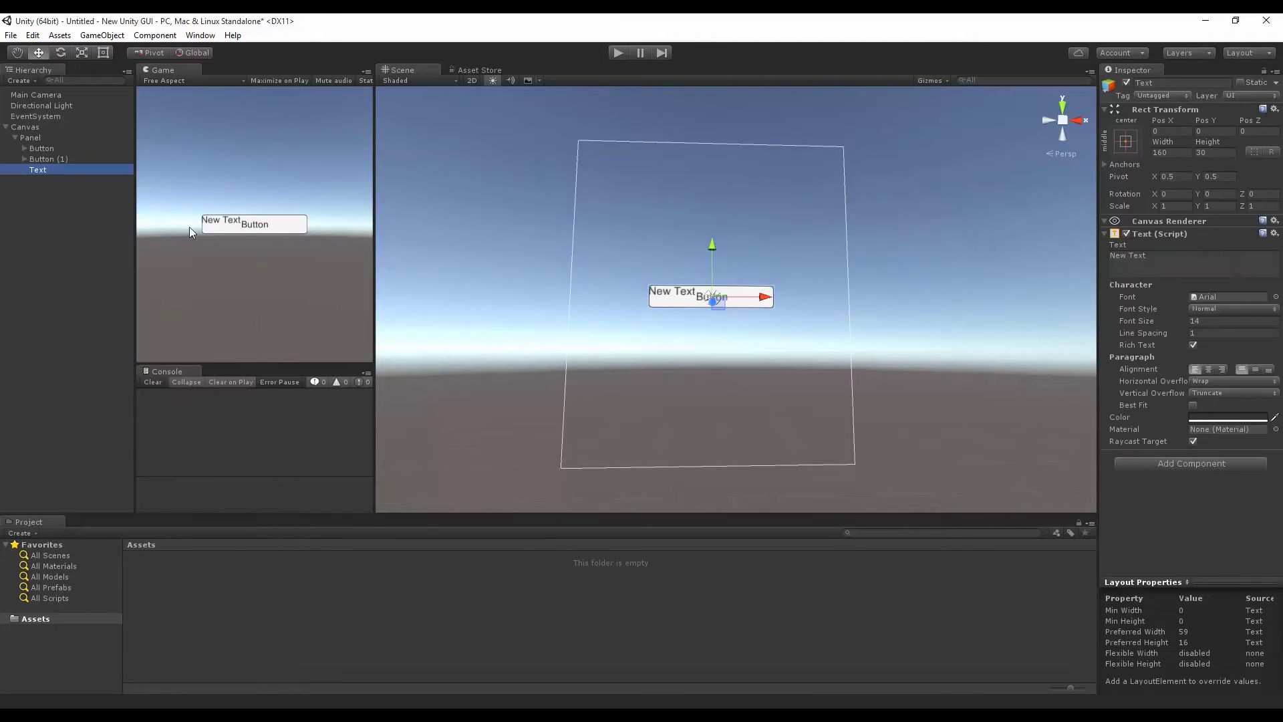
- Move the text above the first button and the second button below it
{"action": "mouse_move", "coordinate": [713, 241]}
{"action": "left_mouse_down"}
{"action": "mouse_move", "coordinate": [721, 180]}
{"action": "mouse_move", "coordinate": [713, 190]}
{"action": "left_mouse_up"}
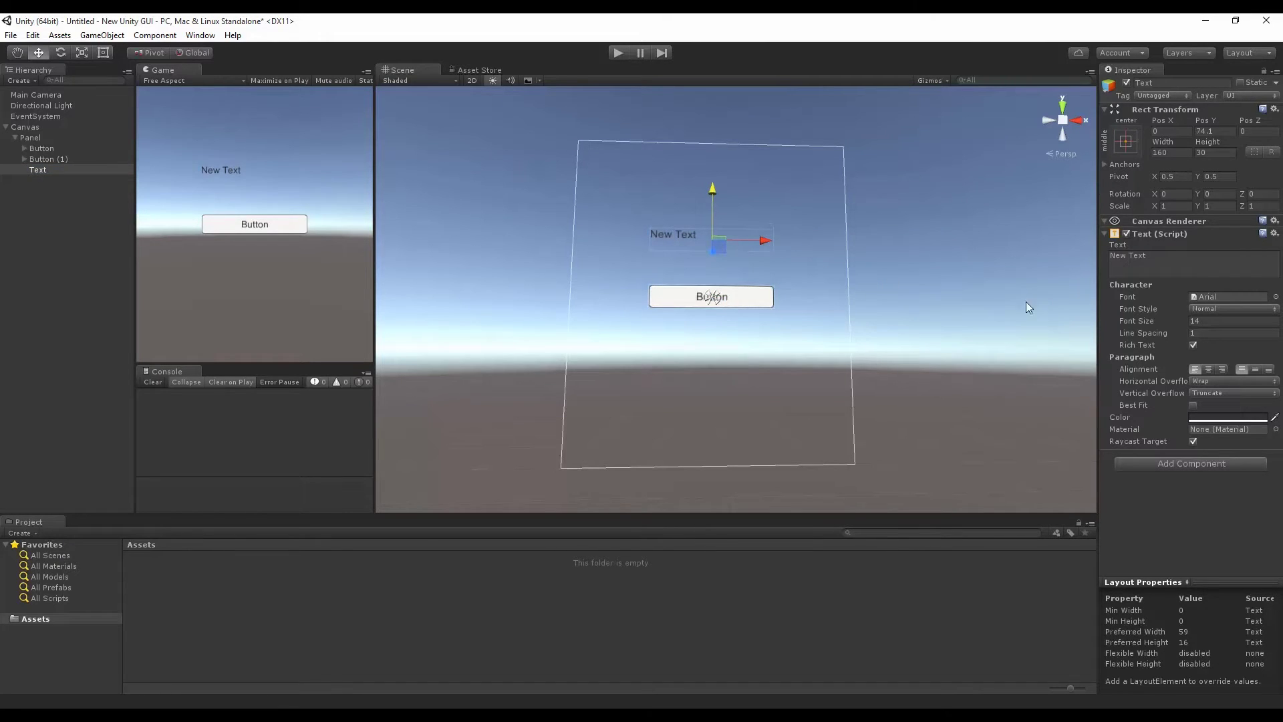
{"action": "left_click", "coordinate": [50, 159]}
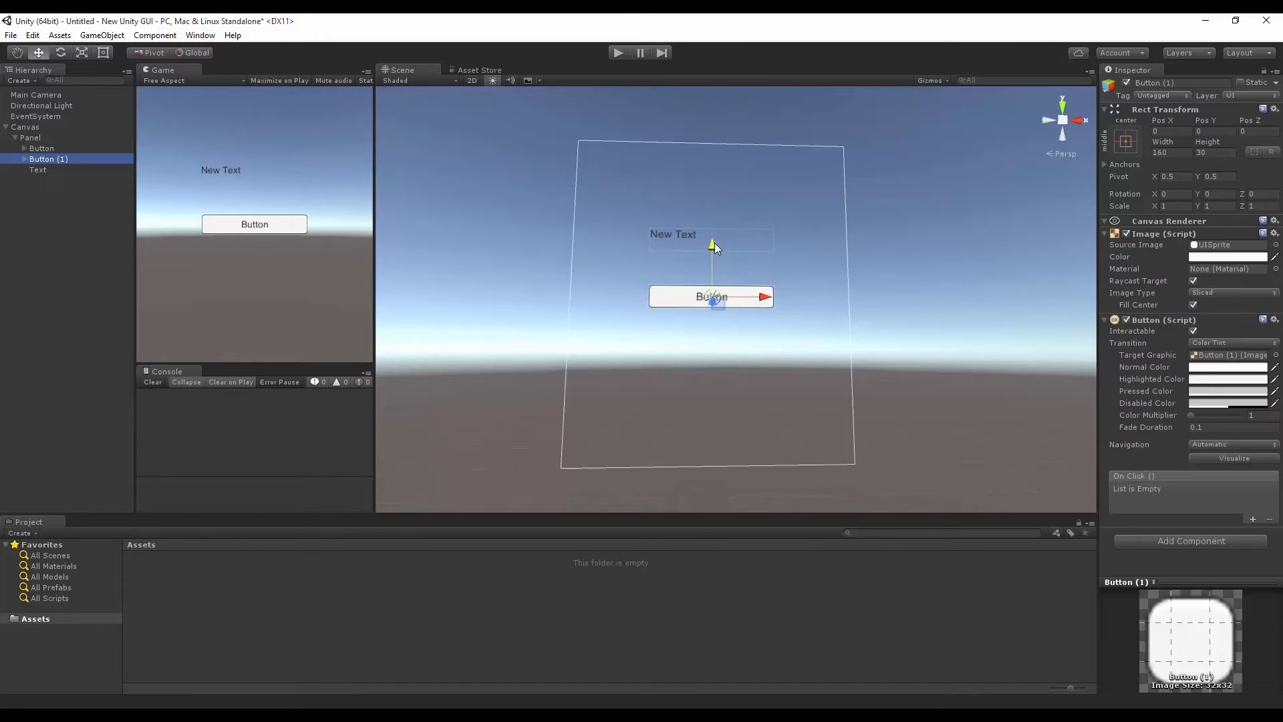
{"action": "left_click_drag", "start_coordinate": [715, 238], "coordinate": [715, 292]}
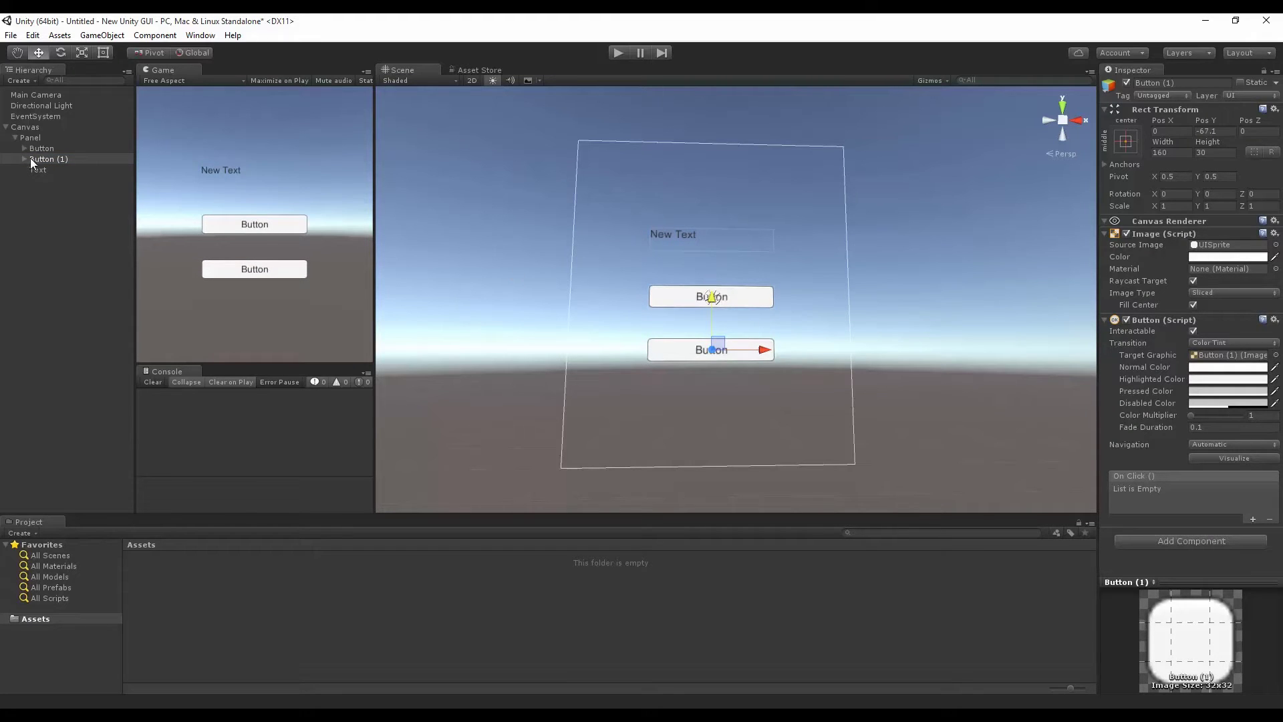
- Change the two button labels to 'Start' and 'Options'
{"action": "key", "text": "Up"}
{"action": "key", "text": "Right"}
{"action": "key", "text": "Down"}
{"action": "key", "text": "Down"}
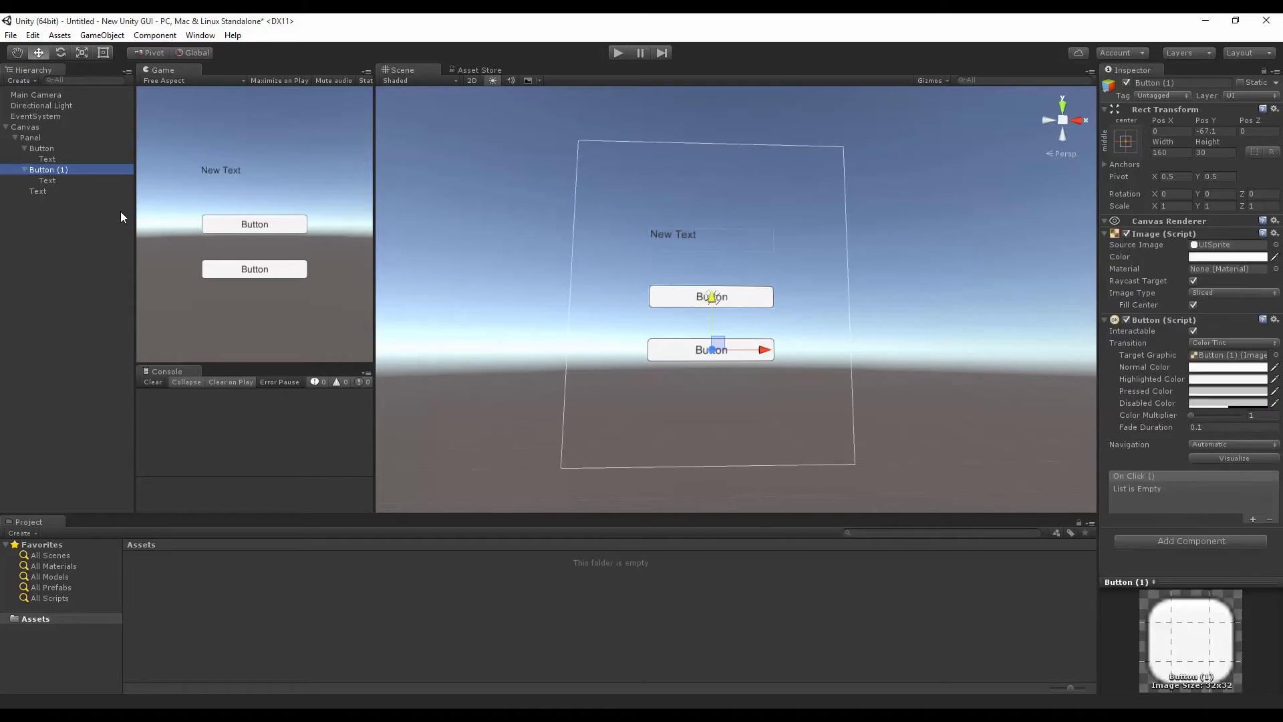
{"action": "key", "text": "Right"}
{"action": "key", "text": "Up"}
{"action": "left_click", "coordinate": [1179, 265]}
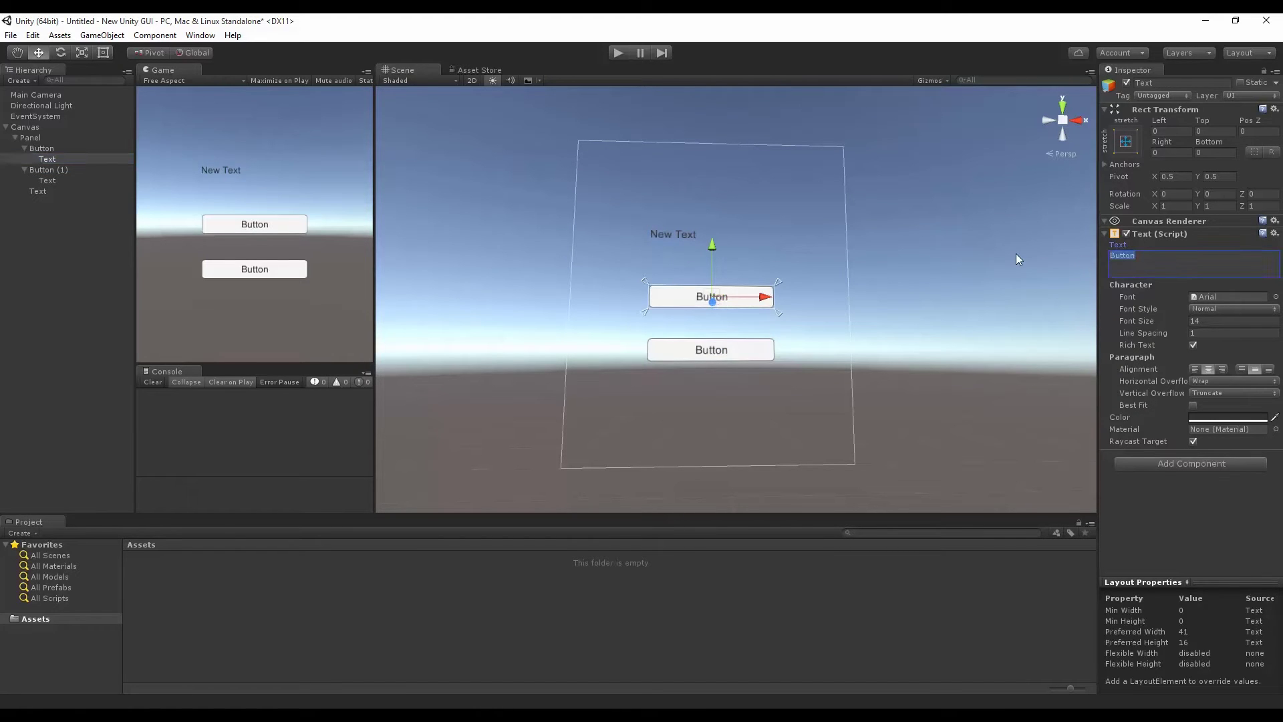
{"action": "type", "text": "Start"}
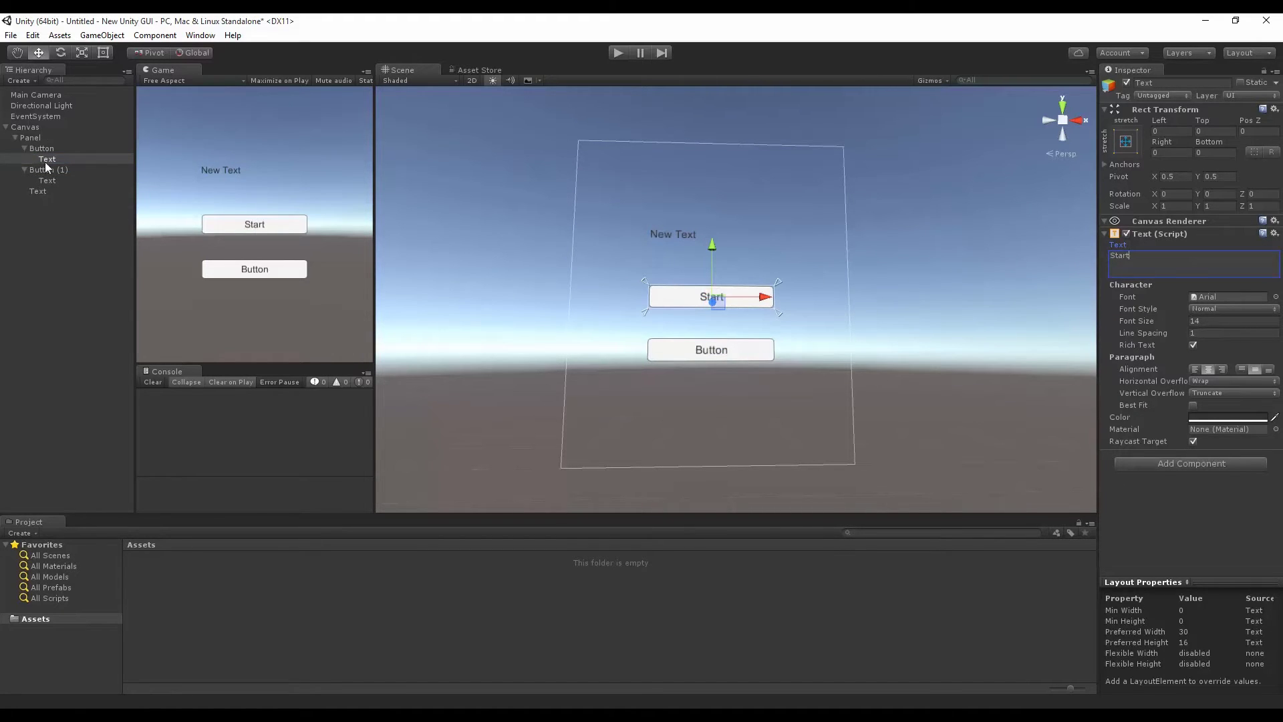
{"action": "left_click", "coordinate": [48, 179]}
{"action": "left_click", "coordinate": [1141, 271]}
{"action": "key", "text": "BackSpace"}
{"action": "key", "text": "BackSpace"}
{"action": "key", "text": "BackSpace"}
{"action": "type", "text": "Options"}
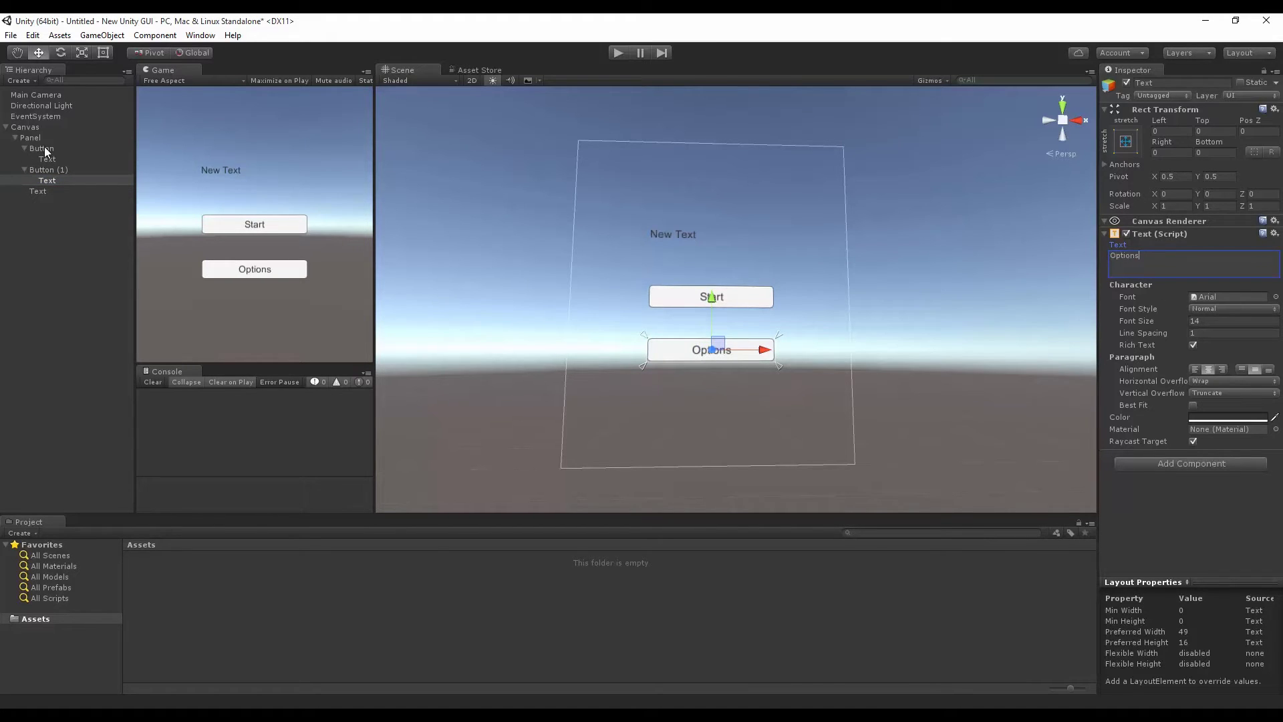
- Set the title text to 'My Awesome Game!!!!!' with centre alignment
{"action": "left_click", "coordinate": [36, 191]}
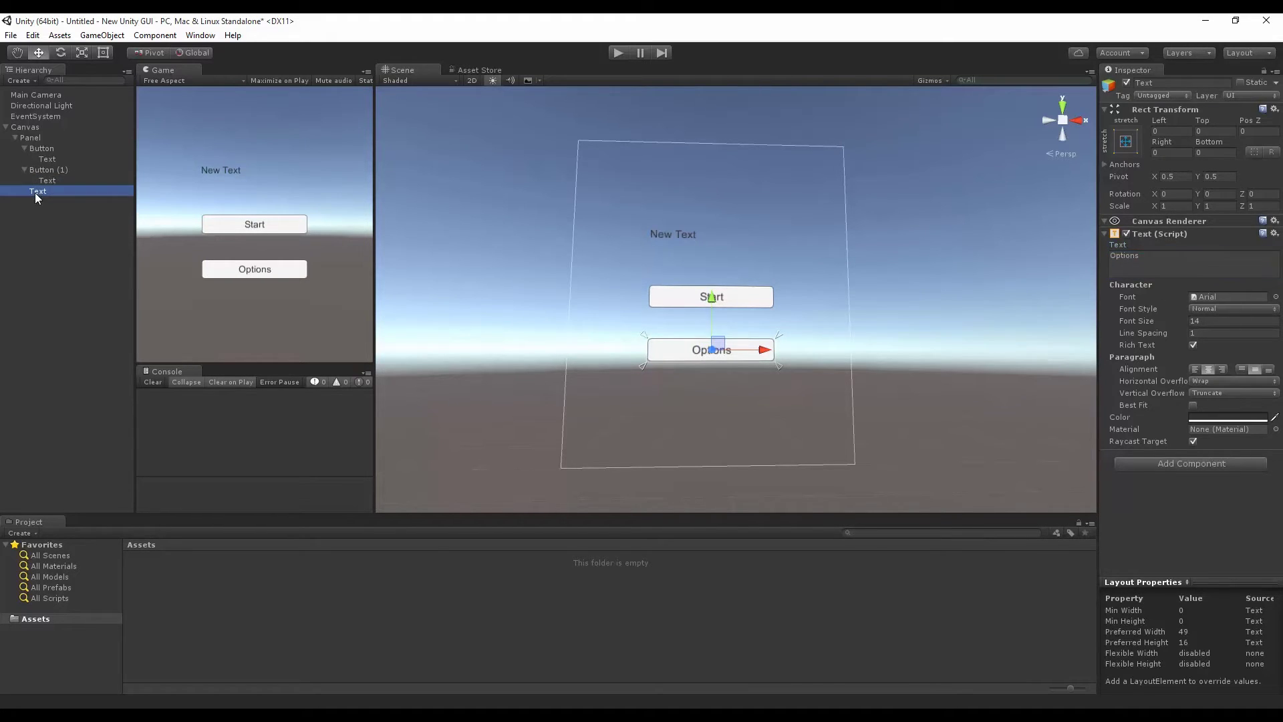
{"action": "left_click", "coordinate": [1168, 259]}
{"action": "type", "text": "My Awesome Gam"}
{"action": "key", "text": "BackSpace"}
{"action": "type", "text": "me!!!!!"}
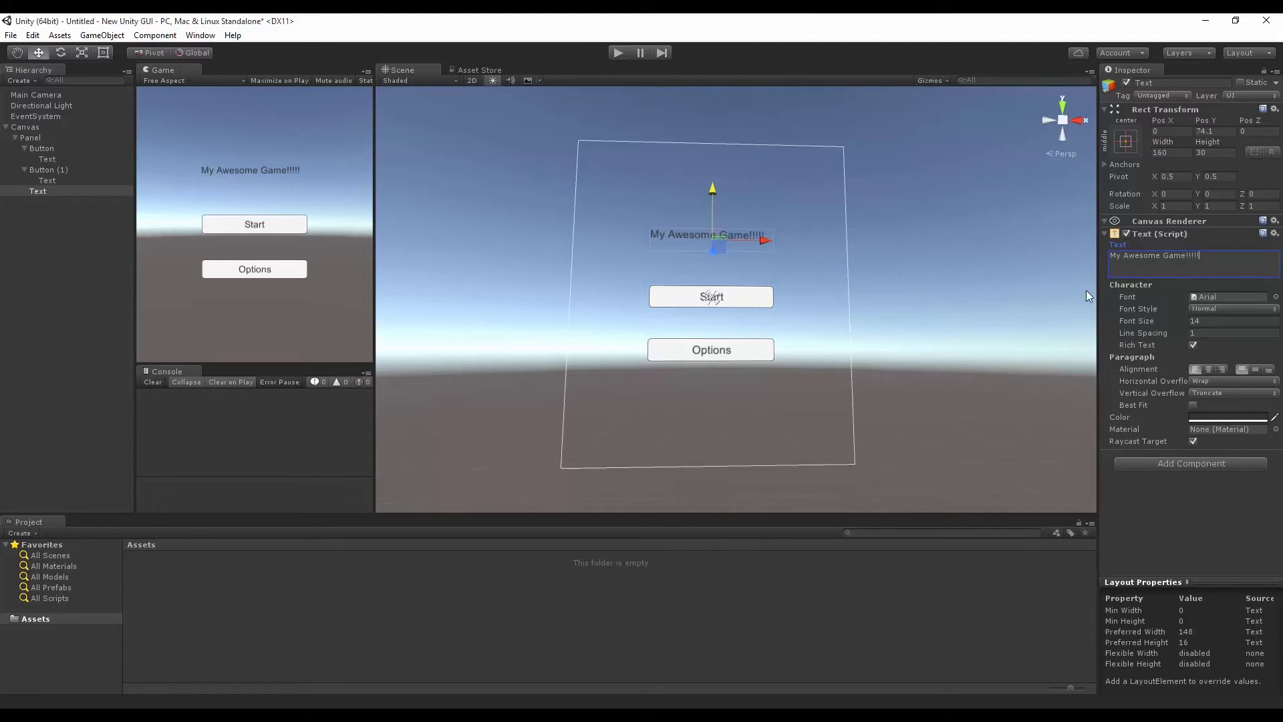
{"action": "left_click", "coordinate": [1210, 370]}
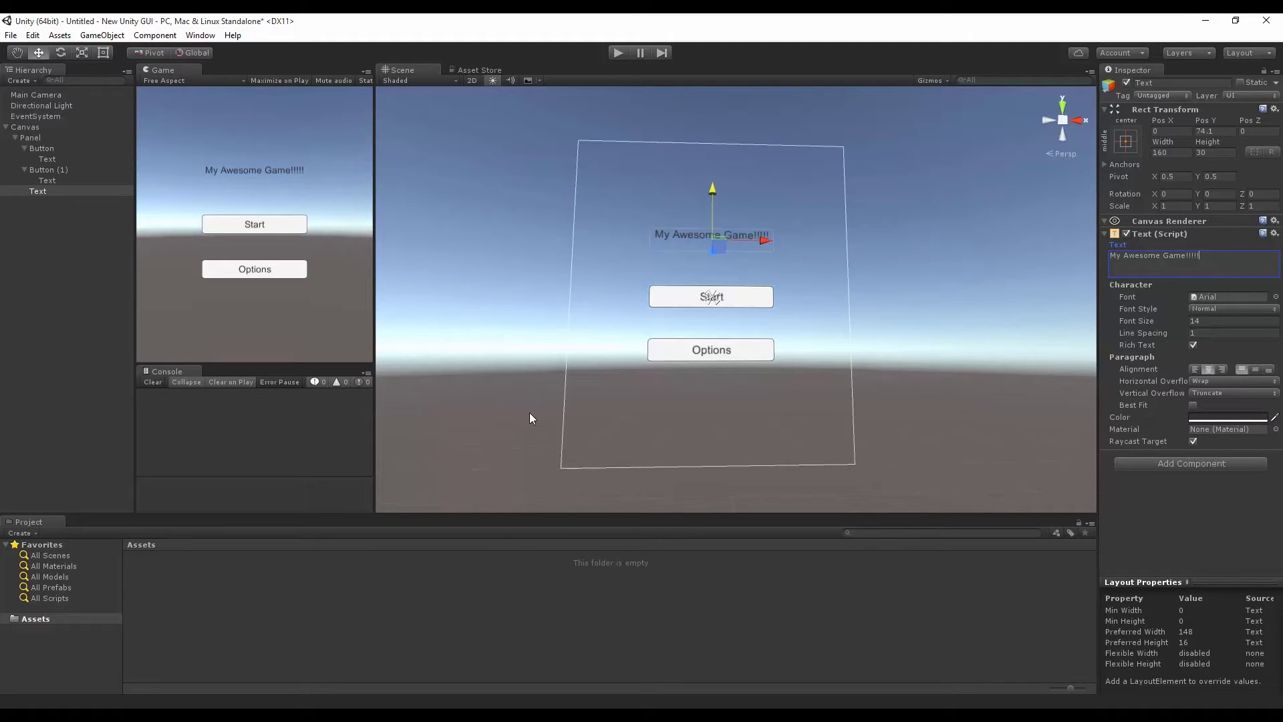
- Rename the Panel to 'Menu'
{"action": "left_click", "coordinate": [85, 174]}
{"action": "key", "text": "Left"}
{"action": "key", "text": "Left"}
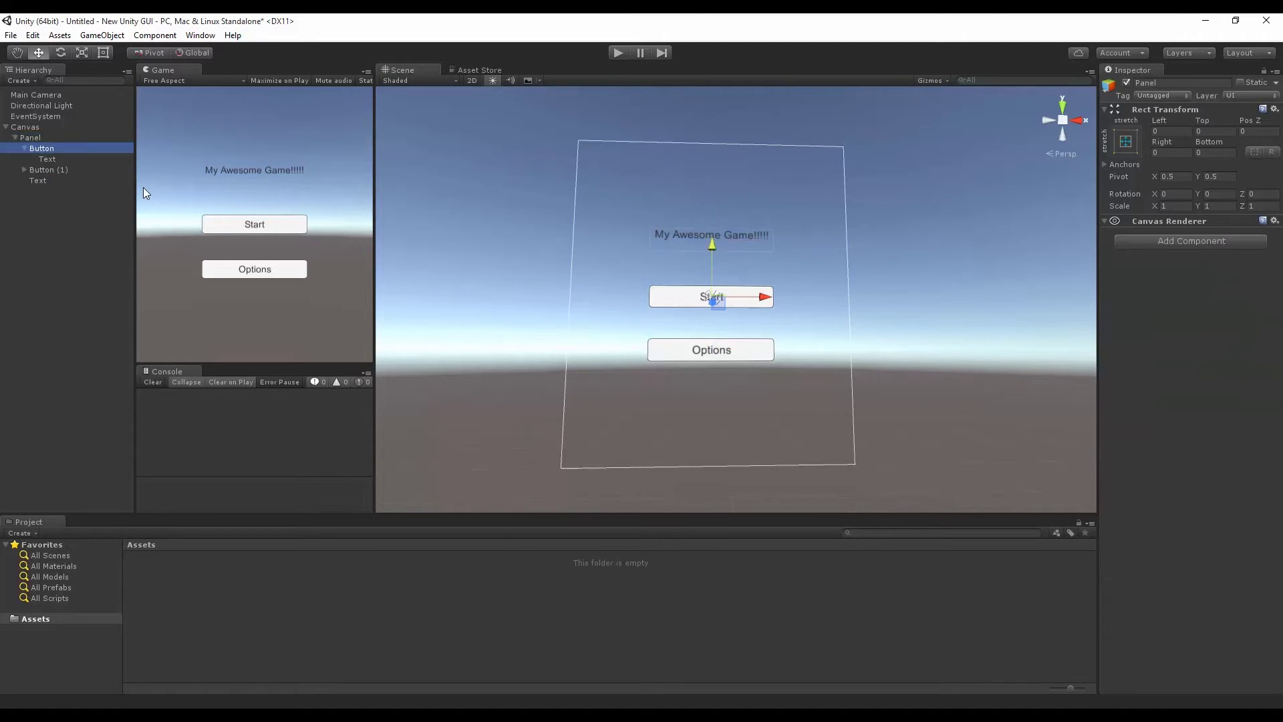
{"action": "key", "text": "Left"}
{"action": "key", "text": "Left"}
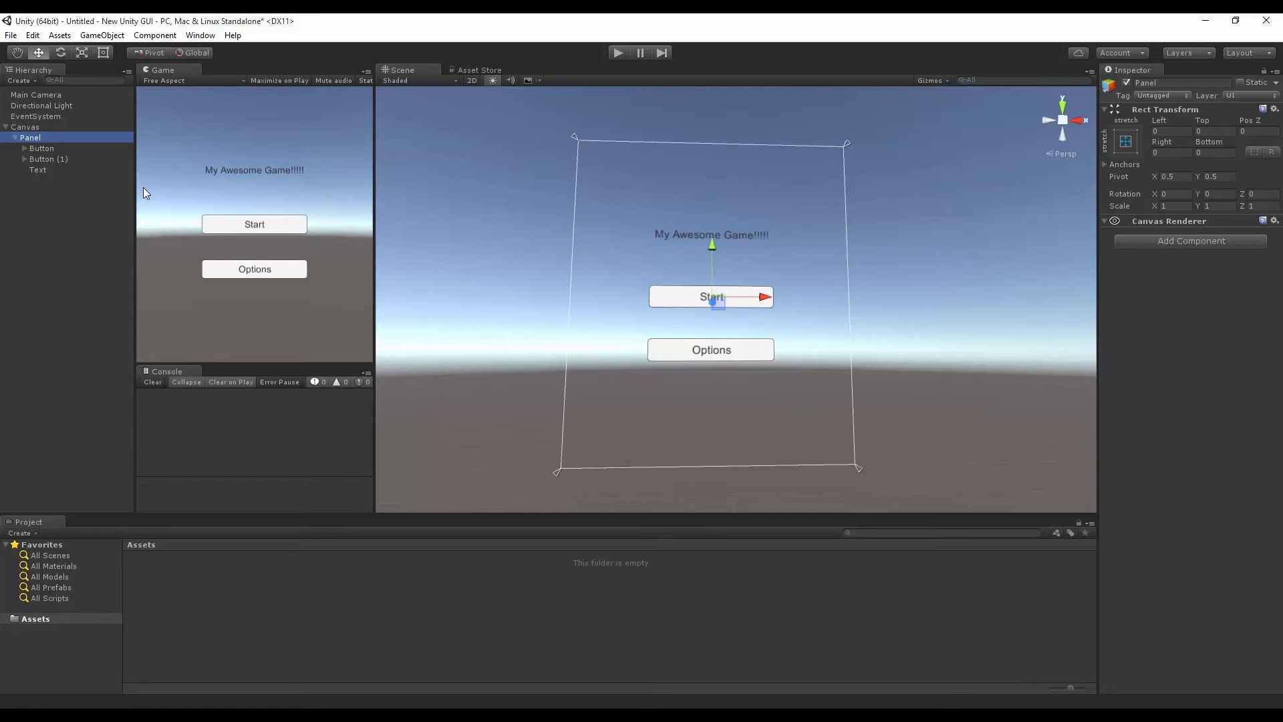
{"action": "key", "text": "F2"}
{"action": "type", "text": "Menu"}
{"action": "key", "text": "Return"}
- Add a second Panel inside the Canvas
{"action": "left_click", "coordinate": [14, 137]}
{"action": "right_click", "coordinate": [38, 127]}
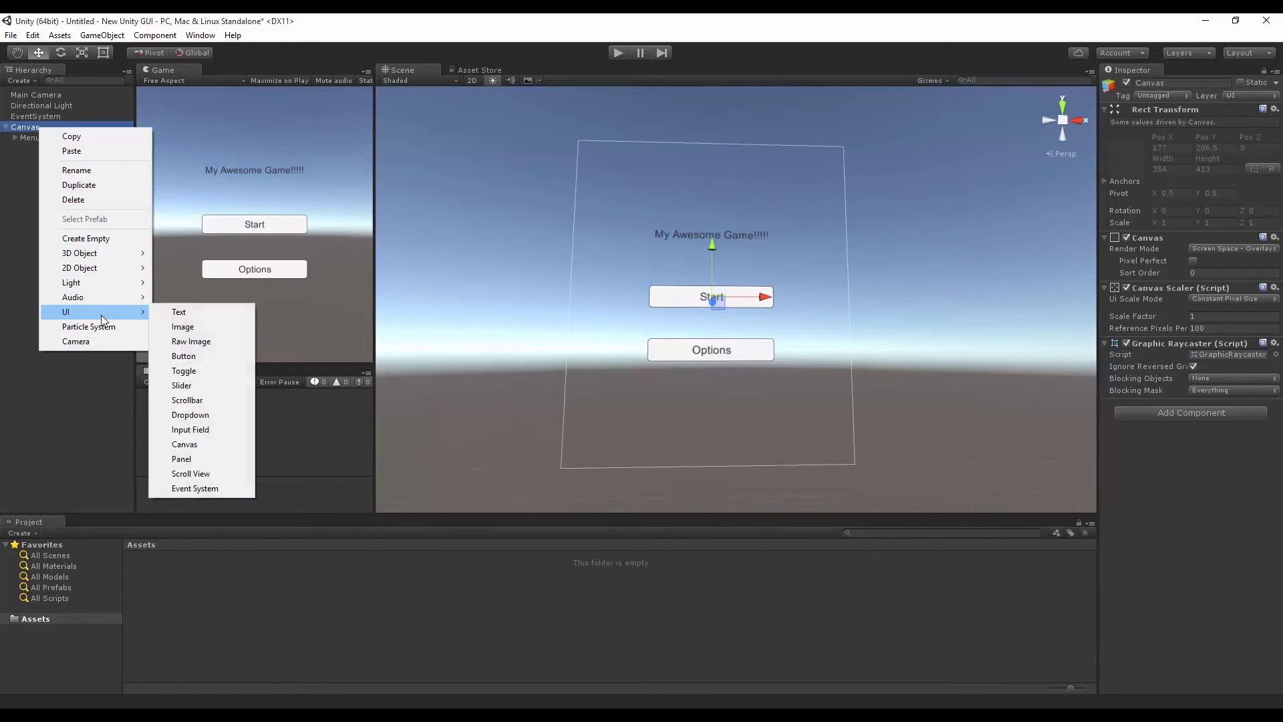
{"action": "mouse_move", "coordinate": [66, 312]}
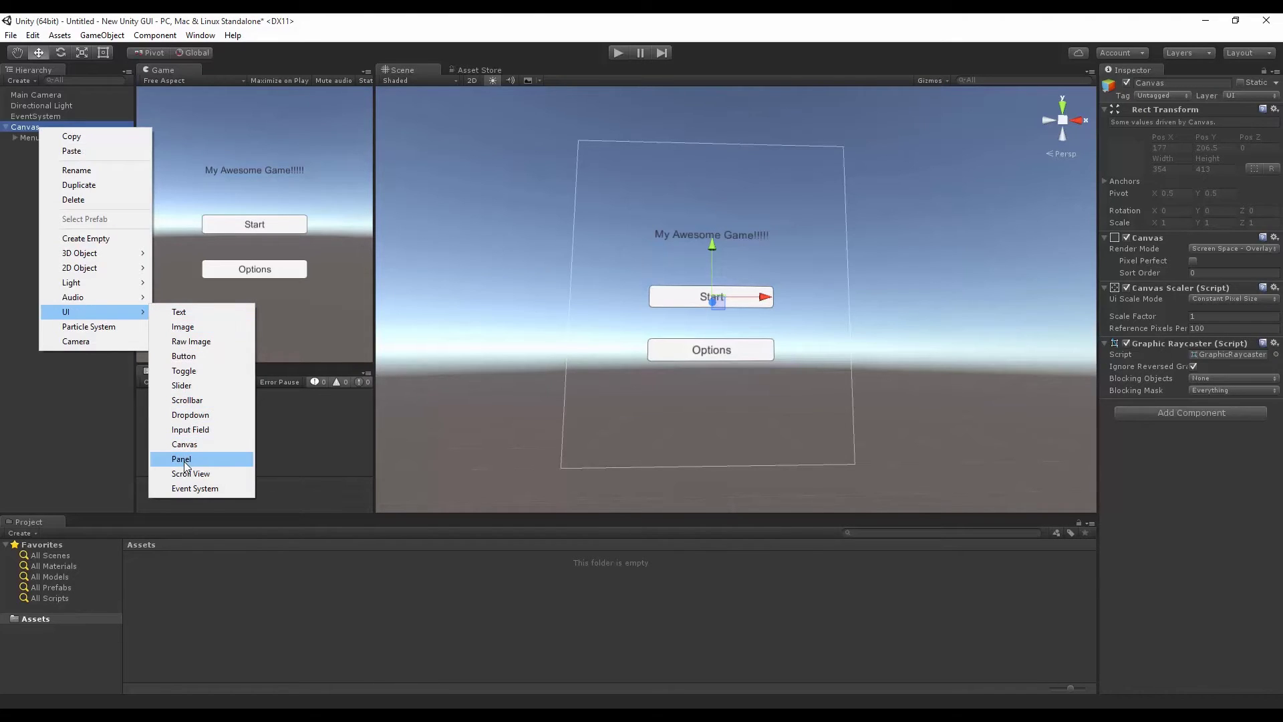
{"action": "left_click", "coordinate": [197, 459]}
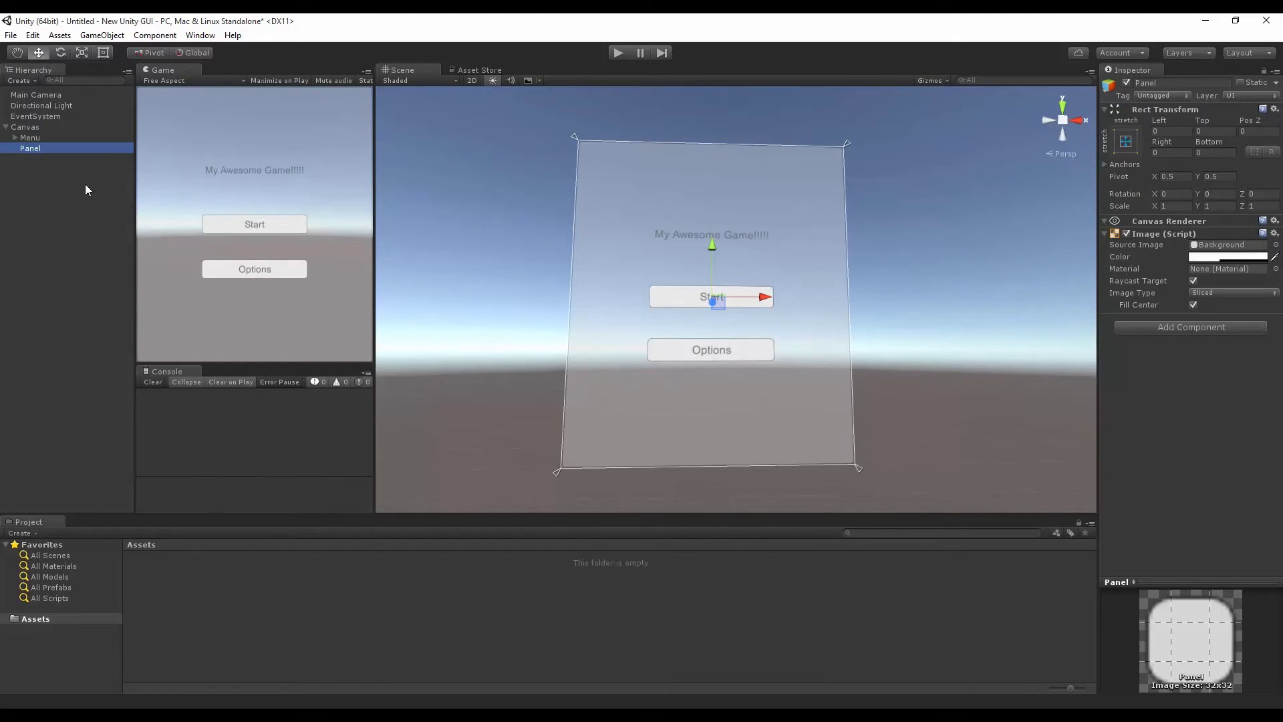
- Remove the new panel's Image component and rename it 'Options'
{"action": "right_click", "coordinate": [1145, 236]}
{"action": "left_click", "coordinate": [1182, 265]}
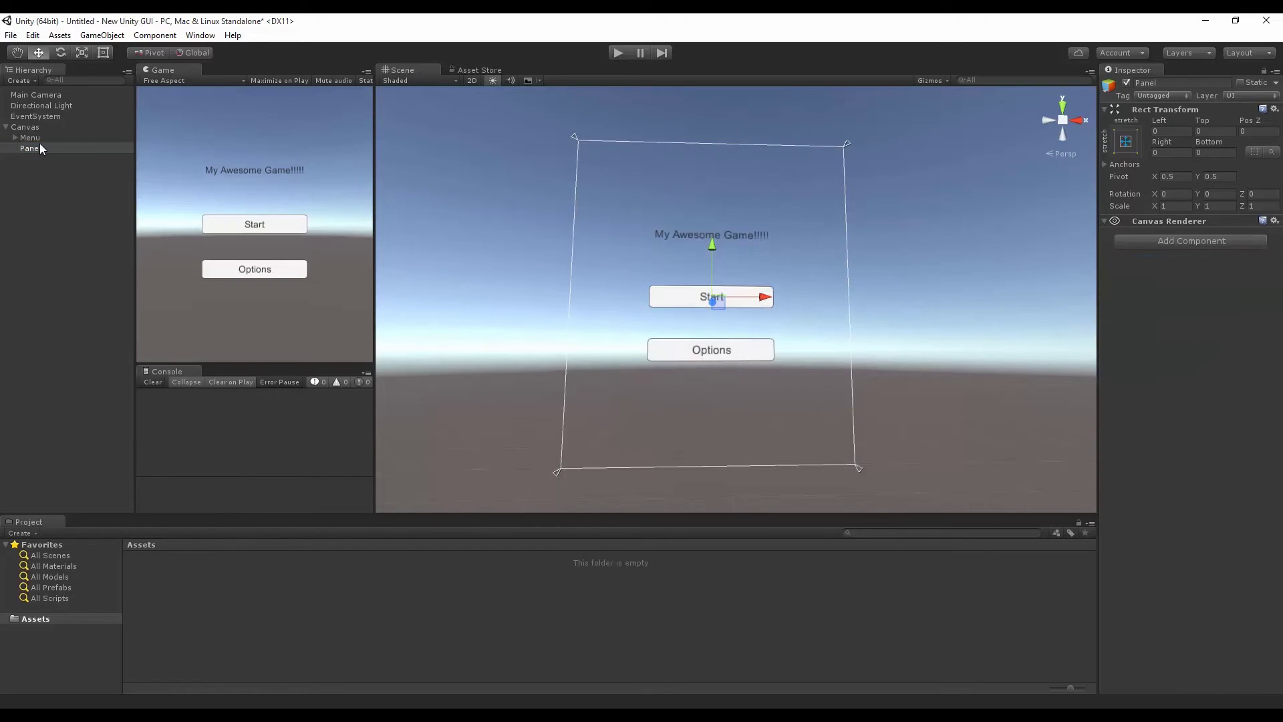
{"action": "right_click", "coordinate": [22, 151]}
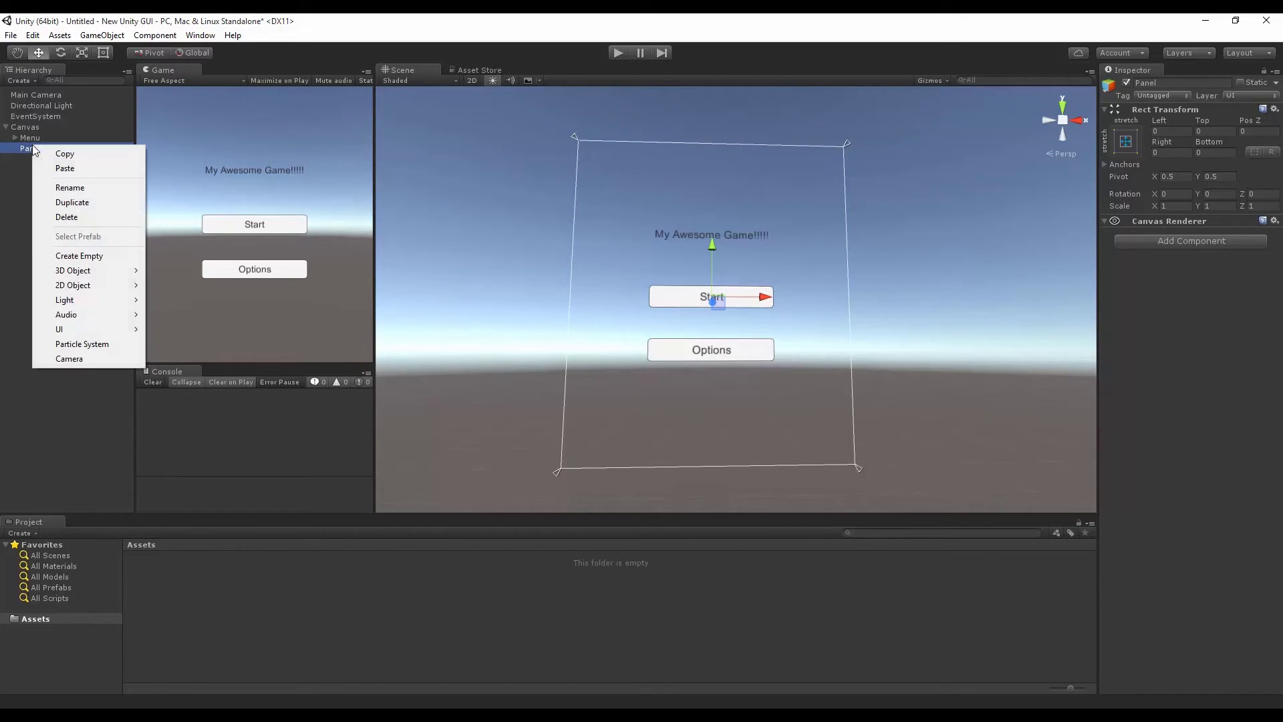
{"action": "left_click", "coordinate": [51, 186]}
{"action": "type", "text": "Opt"}
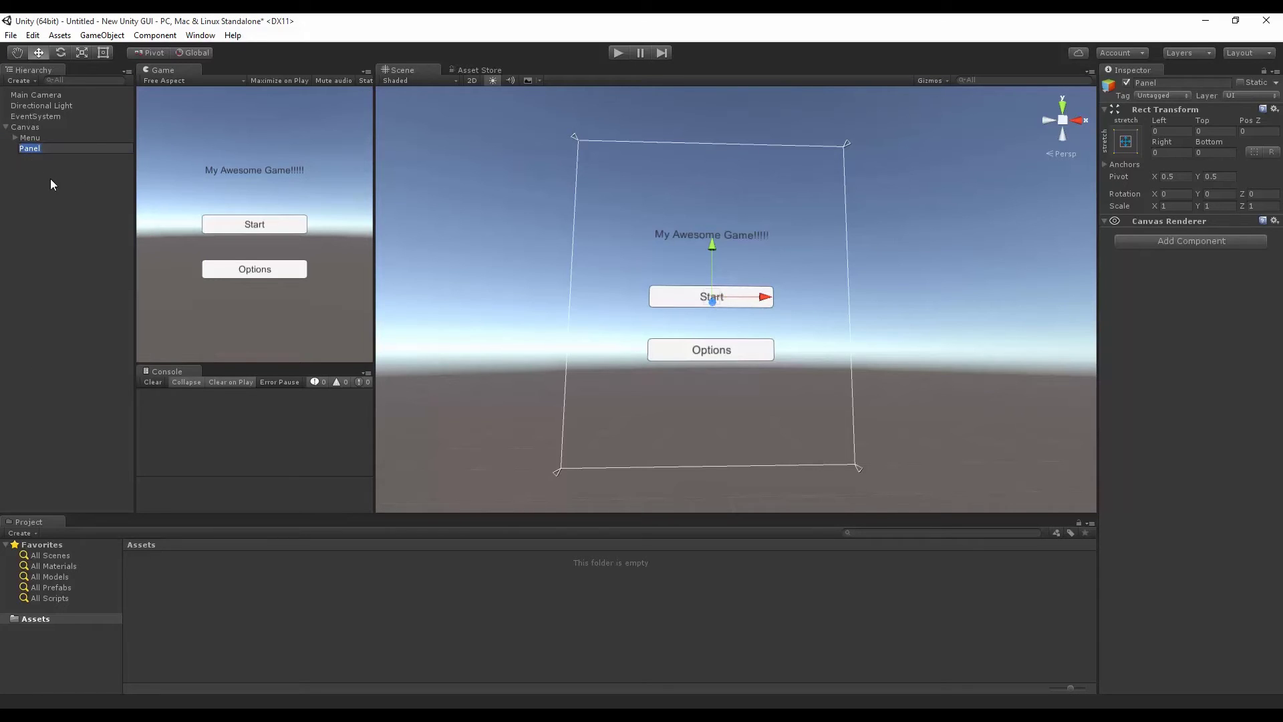
{"action": "type", "text": "ions"}
{"action": "key", "text": "Return"}
- Add a Slider and a Toggle to Options, placing the toggle below the slider
{"action": "right_click", "coordinate": [40, 148]}
{"action": "mouse_move", "coordinate": [90, 327]}
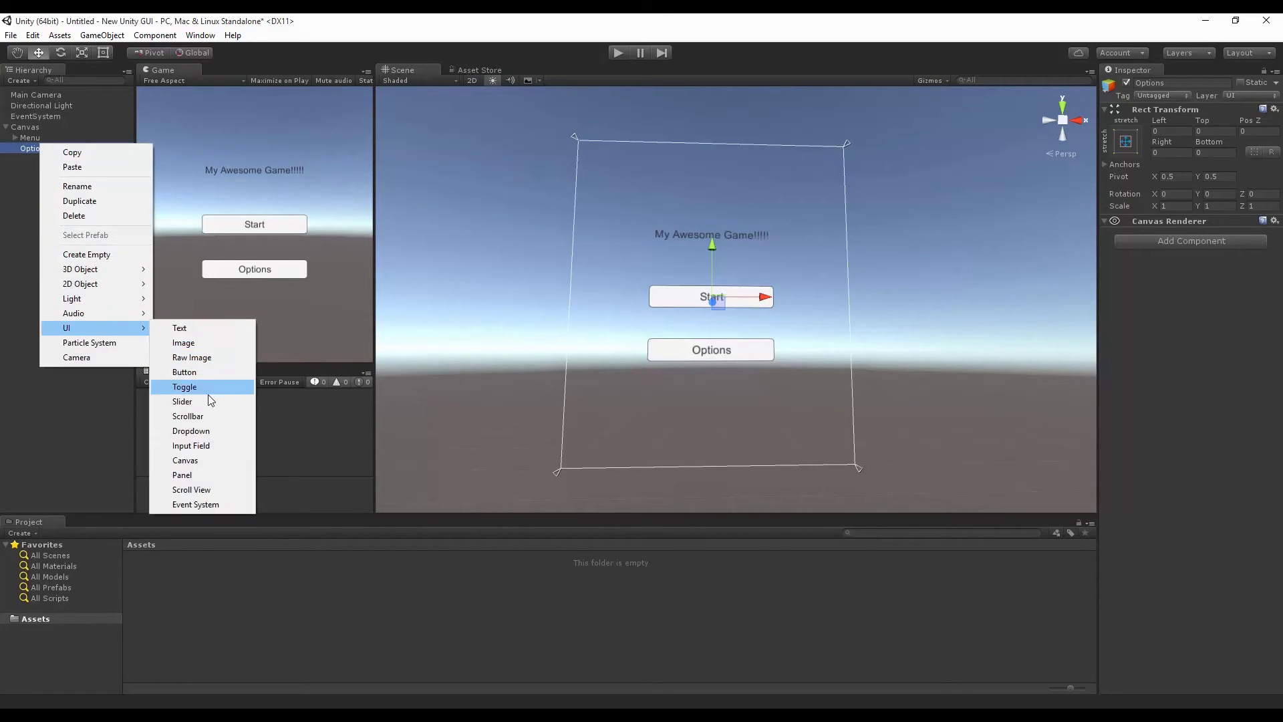
{"action": "left_click", "coordinate": [207, 405]}
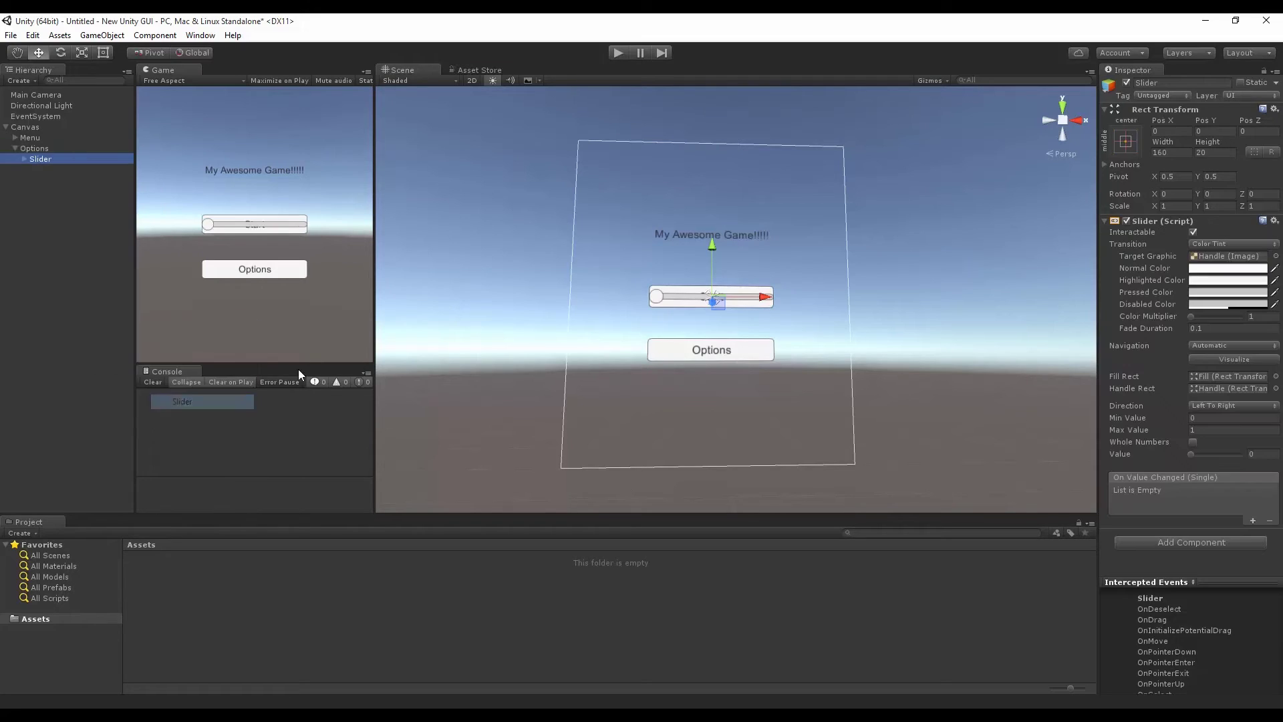
{"action": "right_click", "coordinate": [33, 149]}
{"action": "mouse_move", "coordinate": [88, 331]}
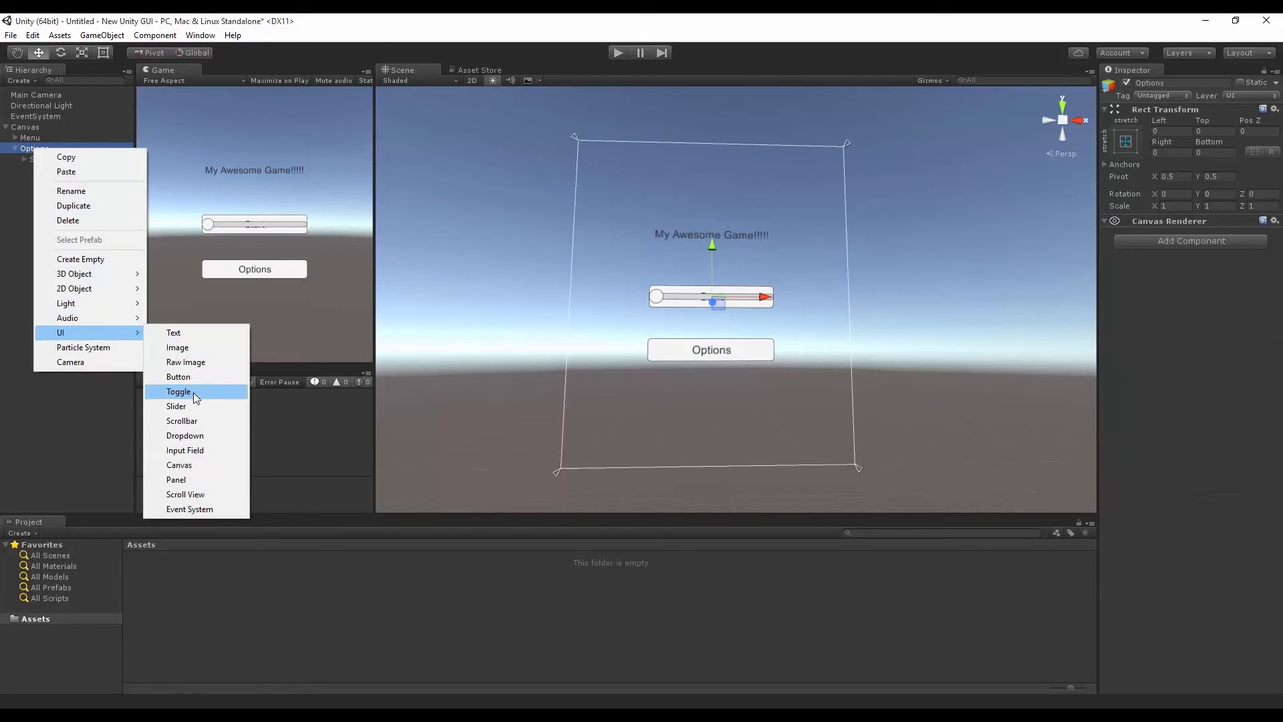
{"action": "left_click", "coordinate": [194, 394]}
{"action": "left_click_drag", "start_coordinate": [713, 247], "coordinate": [710, 299]}
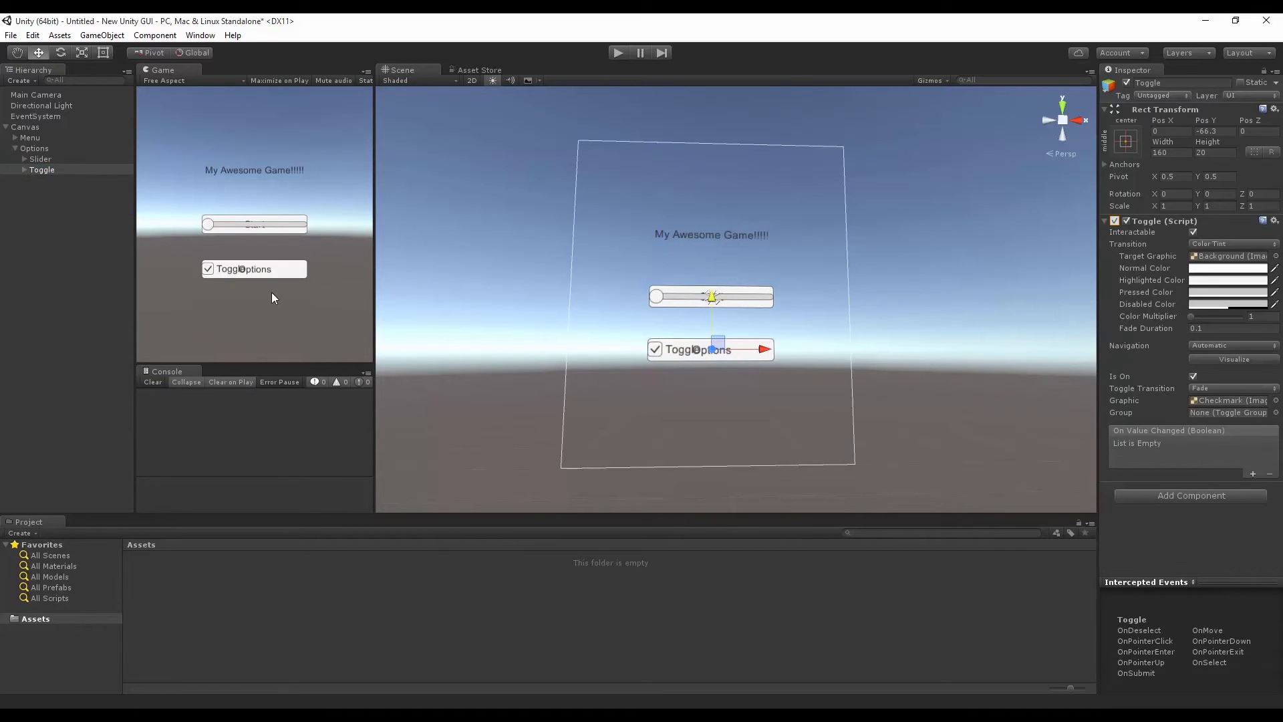
- Deactivate the Menu panel so it is hidden
{"action": "left_click", "coordinate": [54, 159]}
{"action": "left_click", "coordinate": [28, 138]}
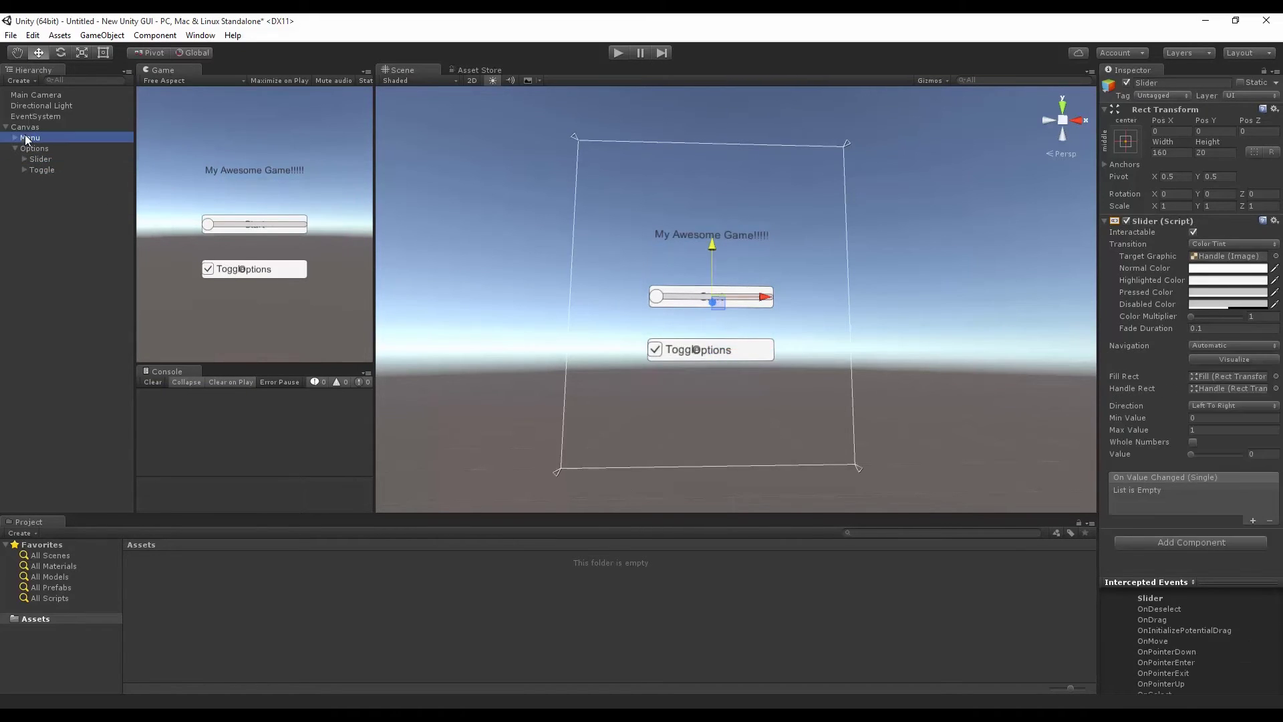
{"action": "left_click", "coordinate": [1127, 83]}
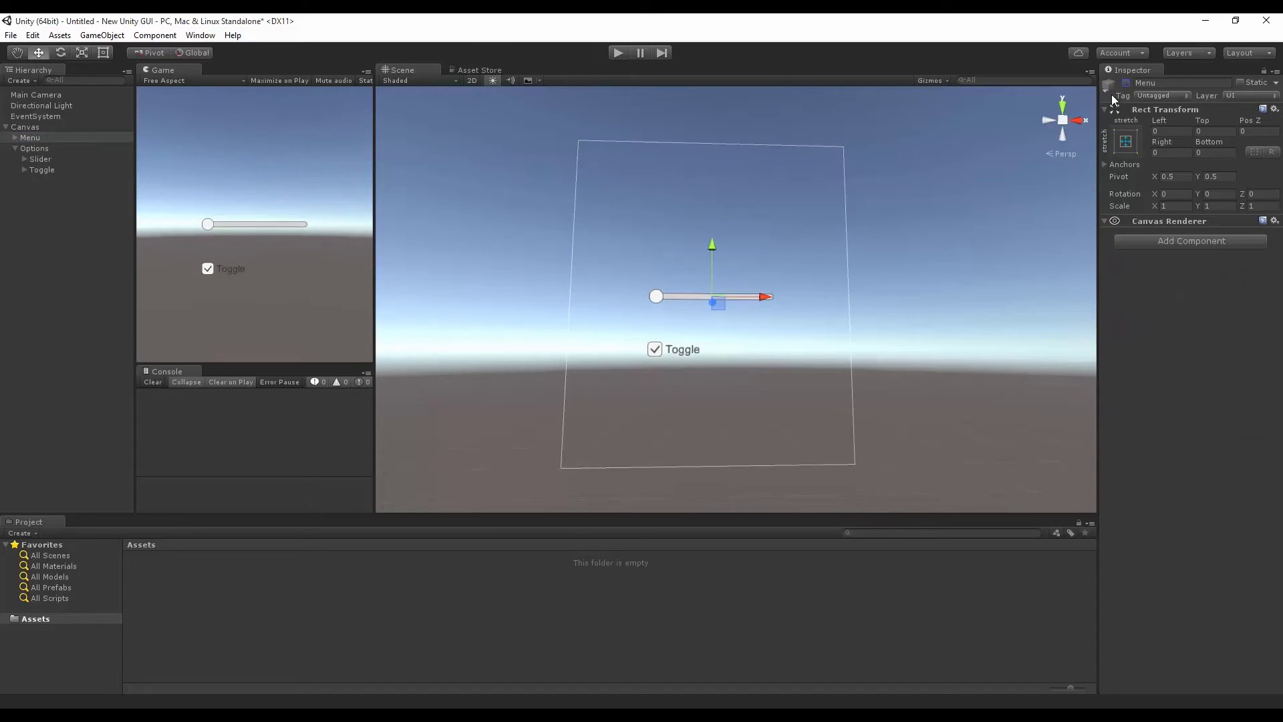
- Change the toggle's Label text to 'Enable BGM'
{"action": "left_click", "coordinate": [48, 170]}
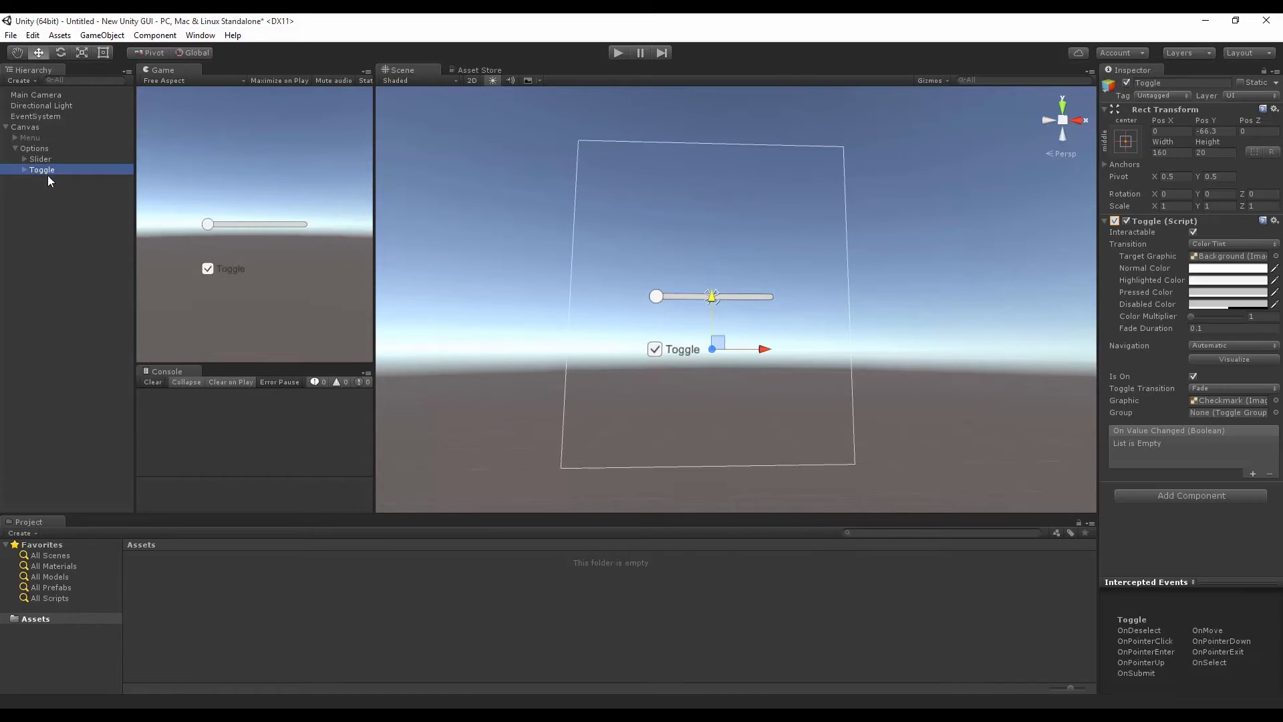
{"action": "key", "text": "Right"}
{"action": "key", "text": "Down"}
{"action": "key", "text": "Down"}
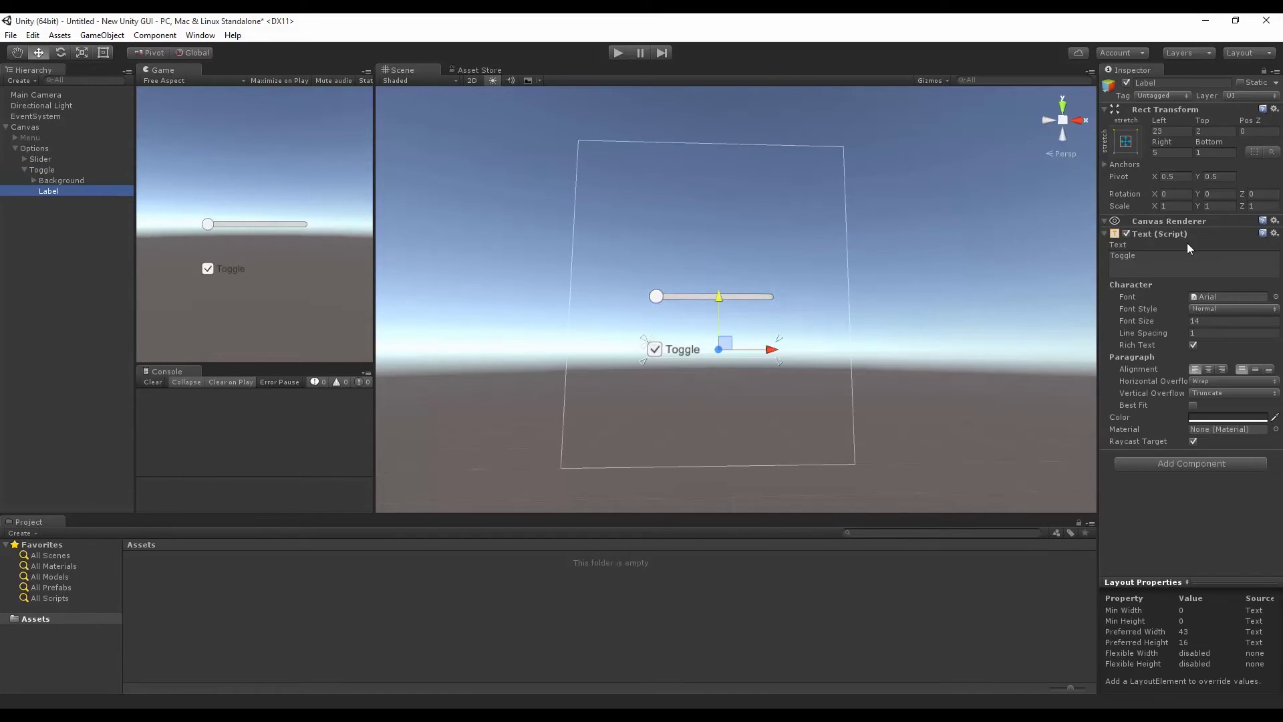
{"action": "left_click", "coordinate": [1109, 261]}
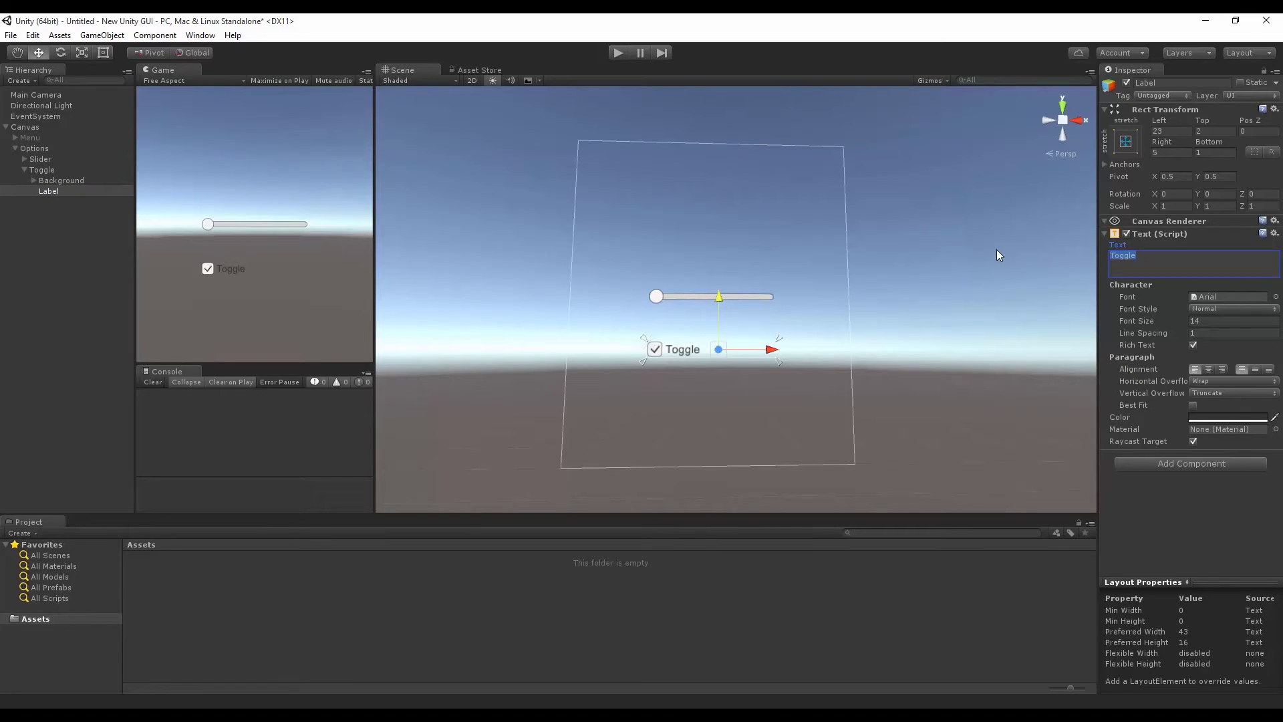
{"action": "type", "text": "Enable BGM"}
- Add a Text under the toggle reading 'SFX Volume', placed just above the slider
{"action": "left_click", "coordinate": [41, 170]}
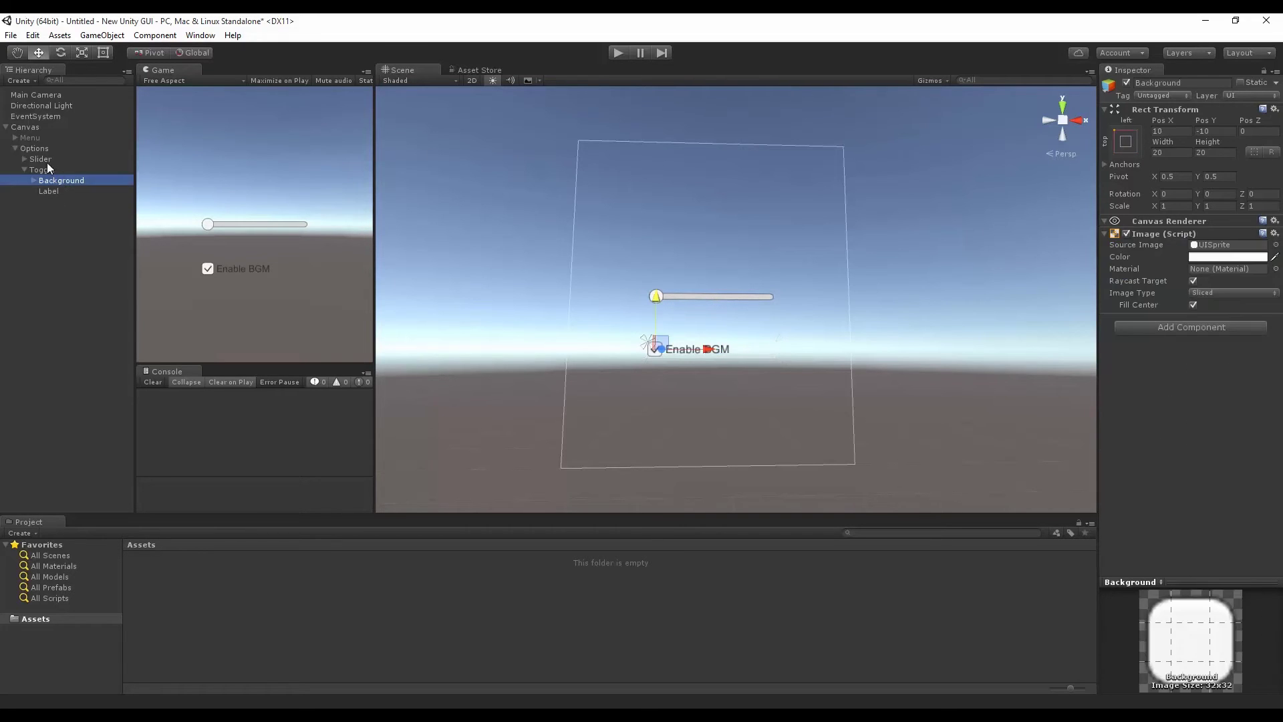
{"action": "right_click", "coordinate": [48, 171]}
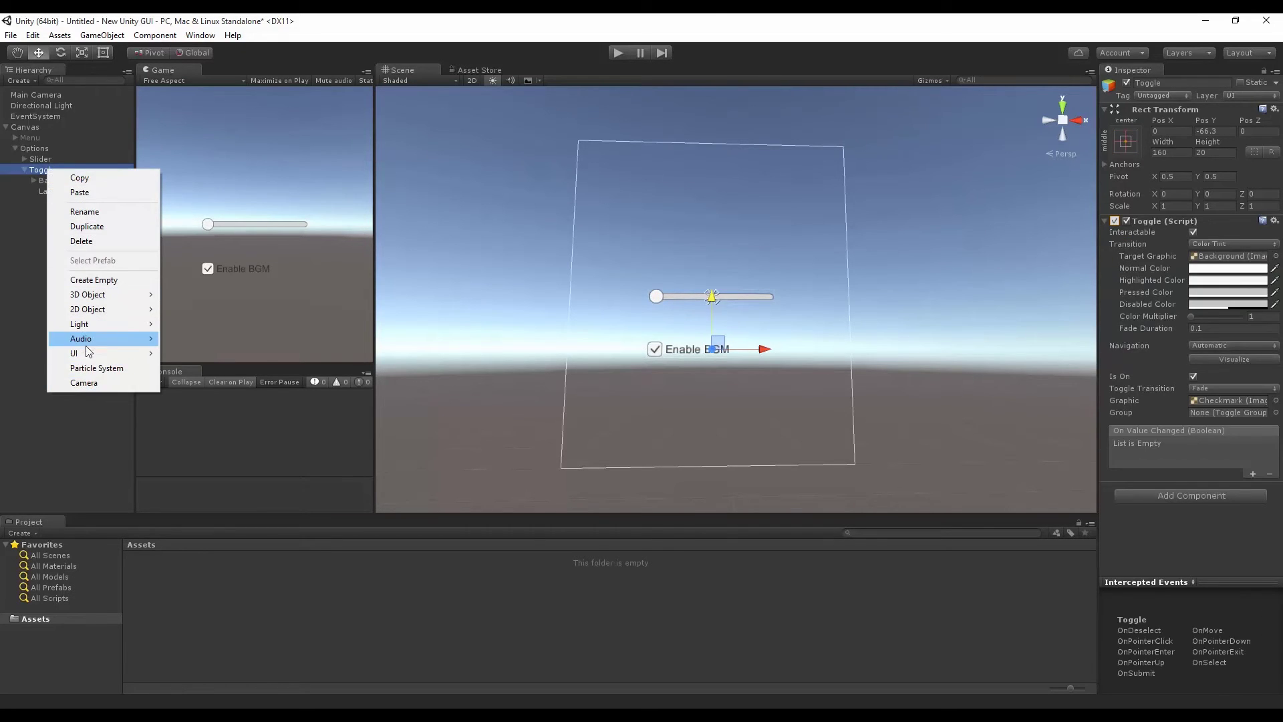
{"action": "mouse_move", "coordinate": [100, 353]}
{"action": "left_click", "coordinate": [200, 353]}
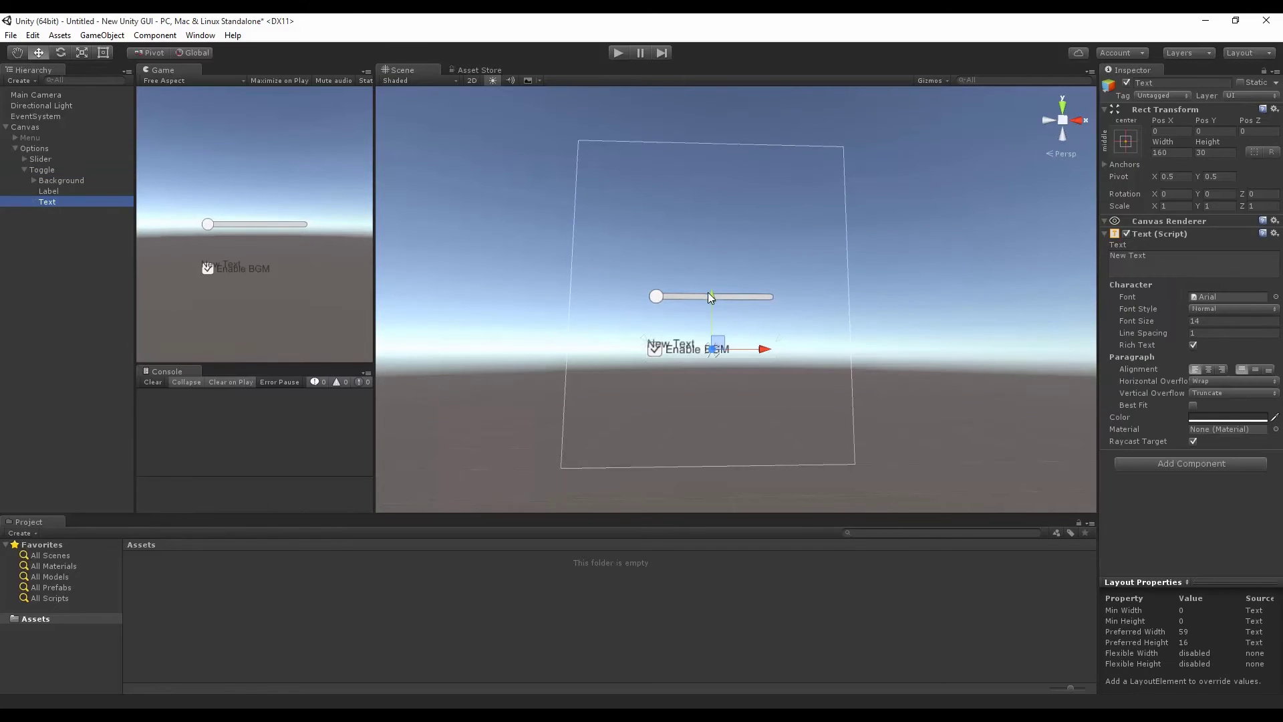
{"action": "left_click_drag", "start_coordinate": [711, 297], "coordinate": [711, 232]}
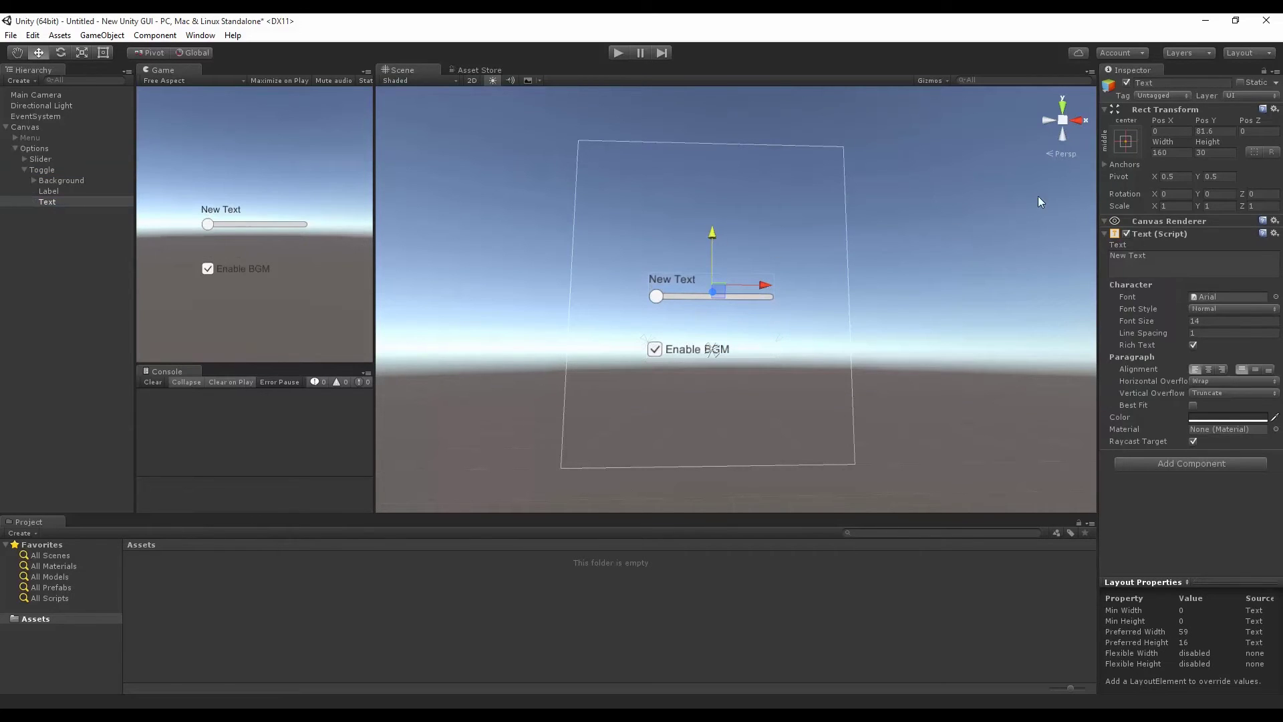
{"action": "left_click", "coordinate": [1157, 257]}
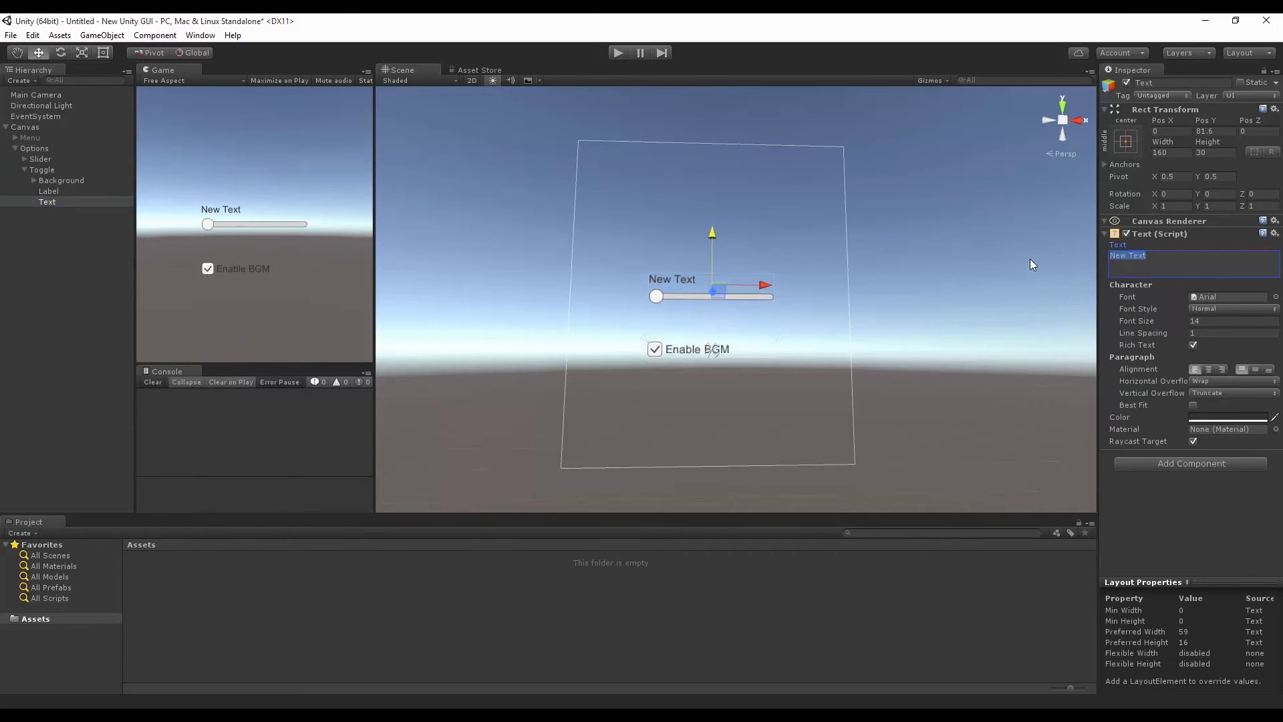
{"action": "type", "text": "SFX Volume"}
{"action": "left_click_drag", "start_coordinate": [713, 233], "coordinate": [710, 223]}
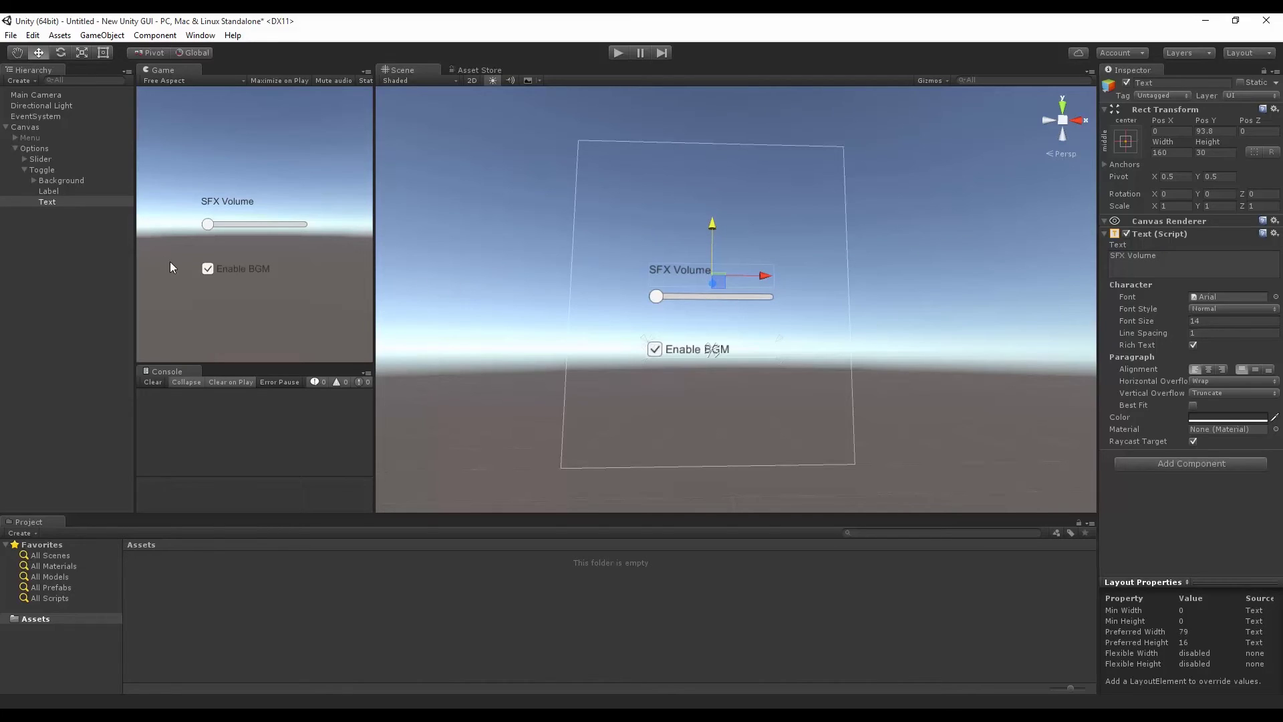
{"action": "left_click", "coordinate": [73, 181]}
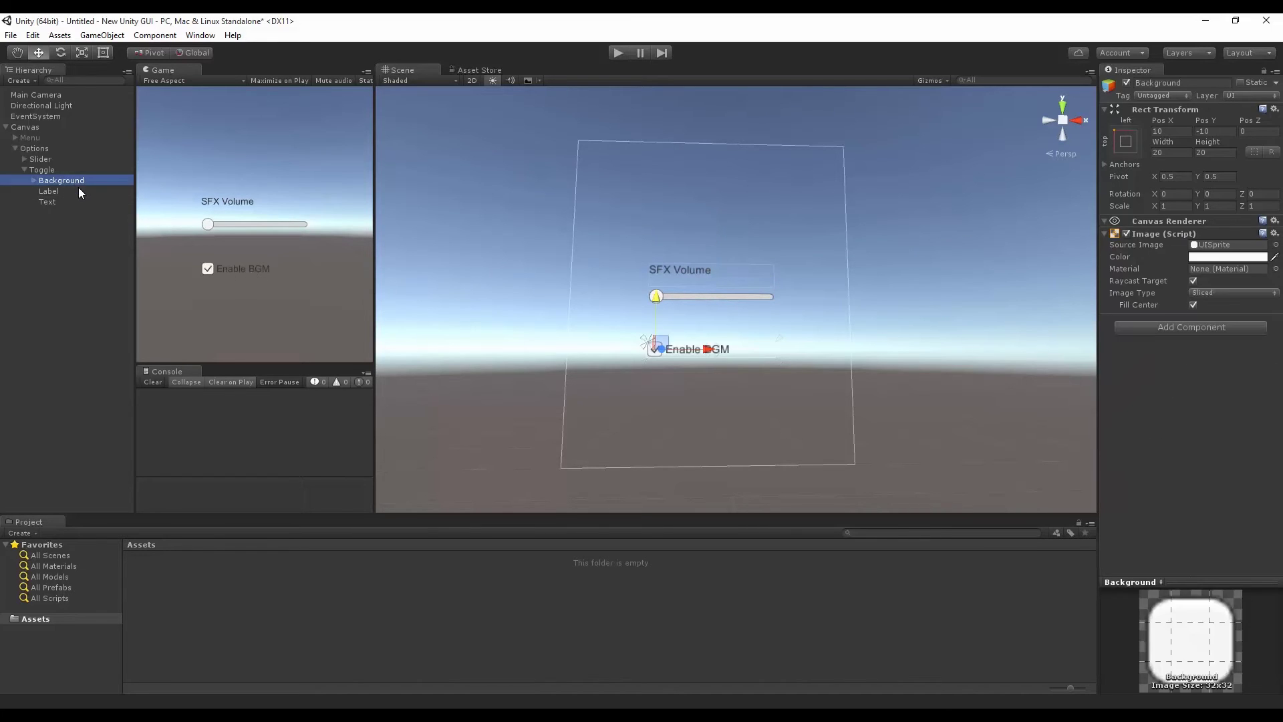
{"action": "key", "text": "Left"}
{"action": "key", "text": "Left"}
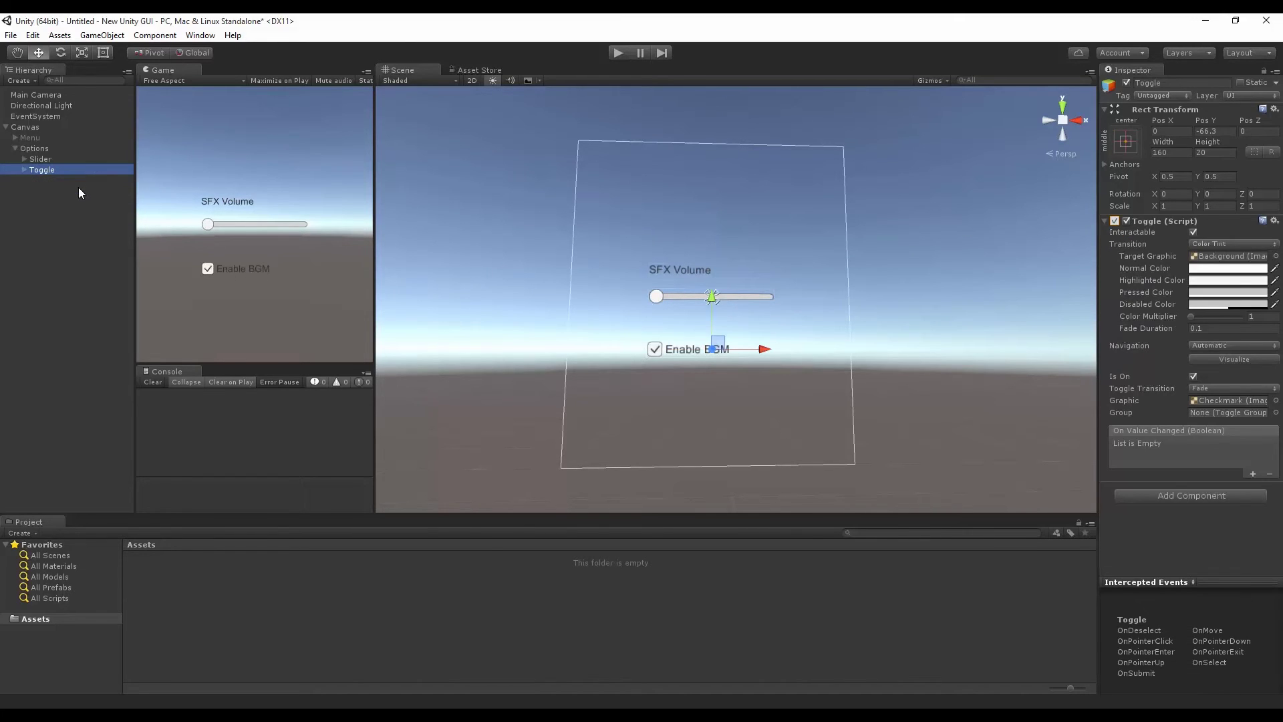
{"action": "key", "text": "Left"}
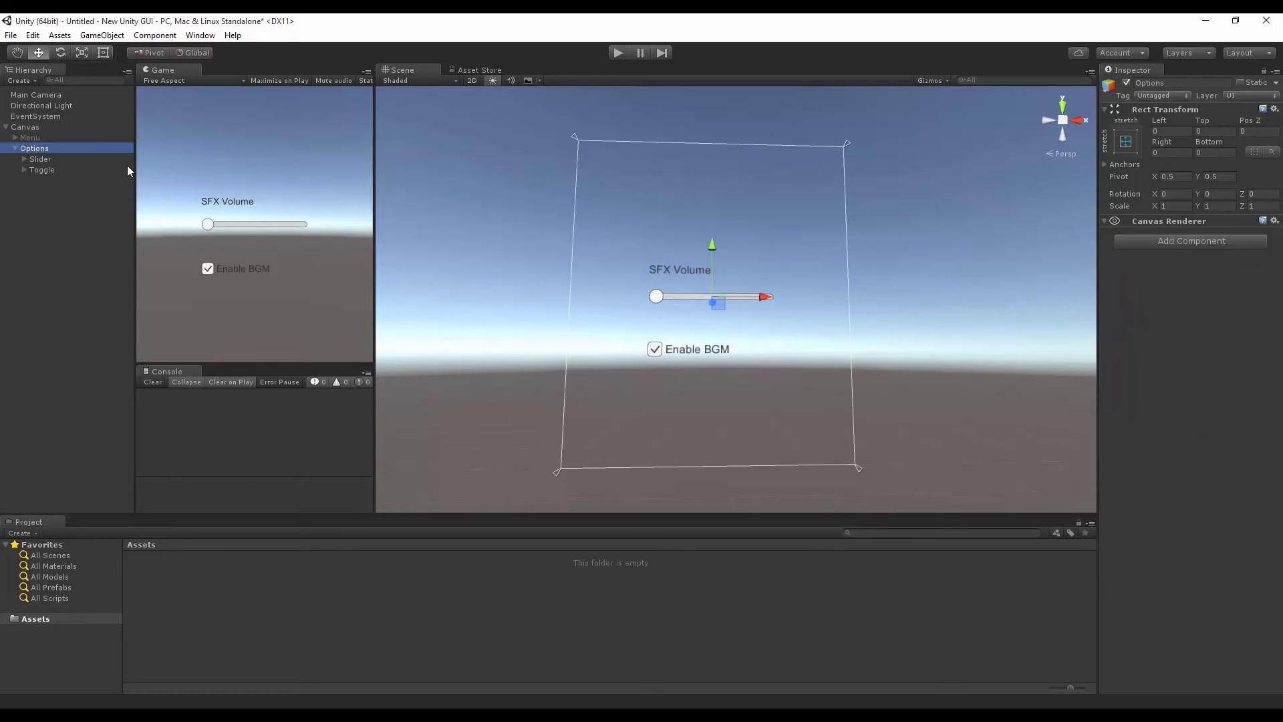
{"action": "key", "text": "Left"}
{"action": "left_click", "coordinate": [1120, 84]}
{"action": "left_click", "coordinate": [1127, 83]}
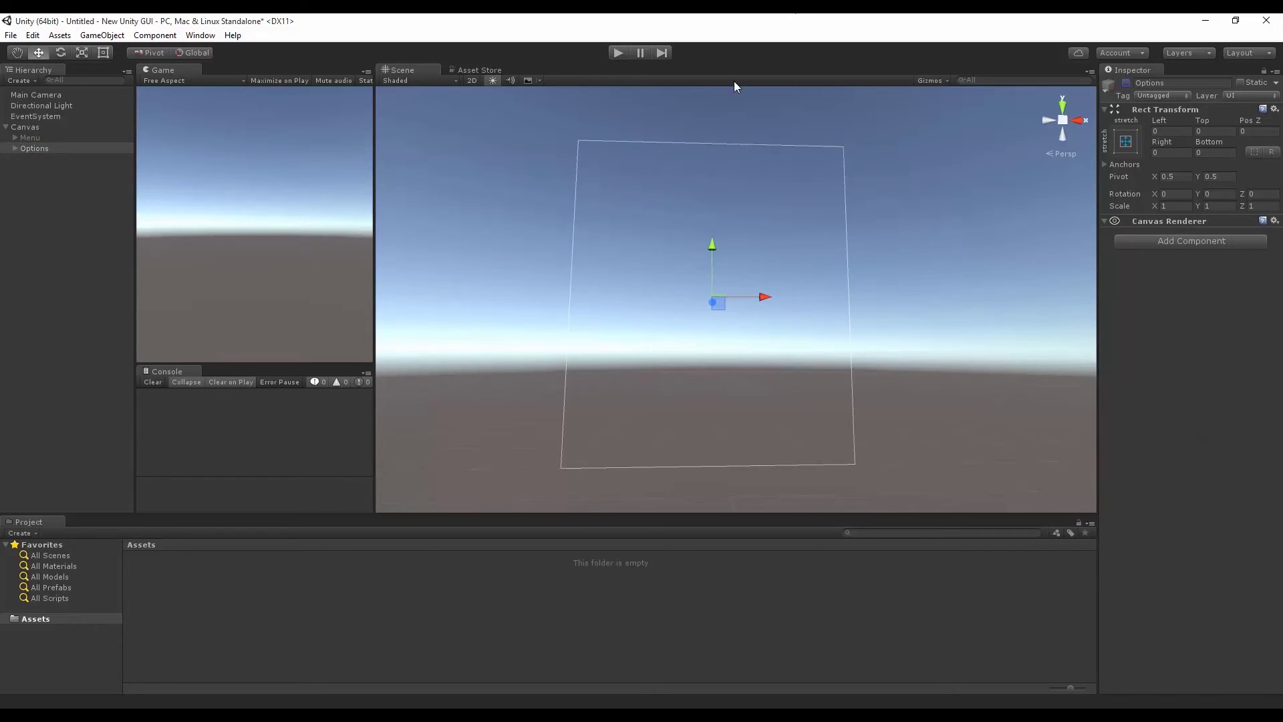
{"action": "left_click", "coordinate": [121, 138]}
{"action": "left_click", "coordinate": [1127, 83]}
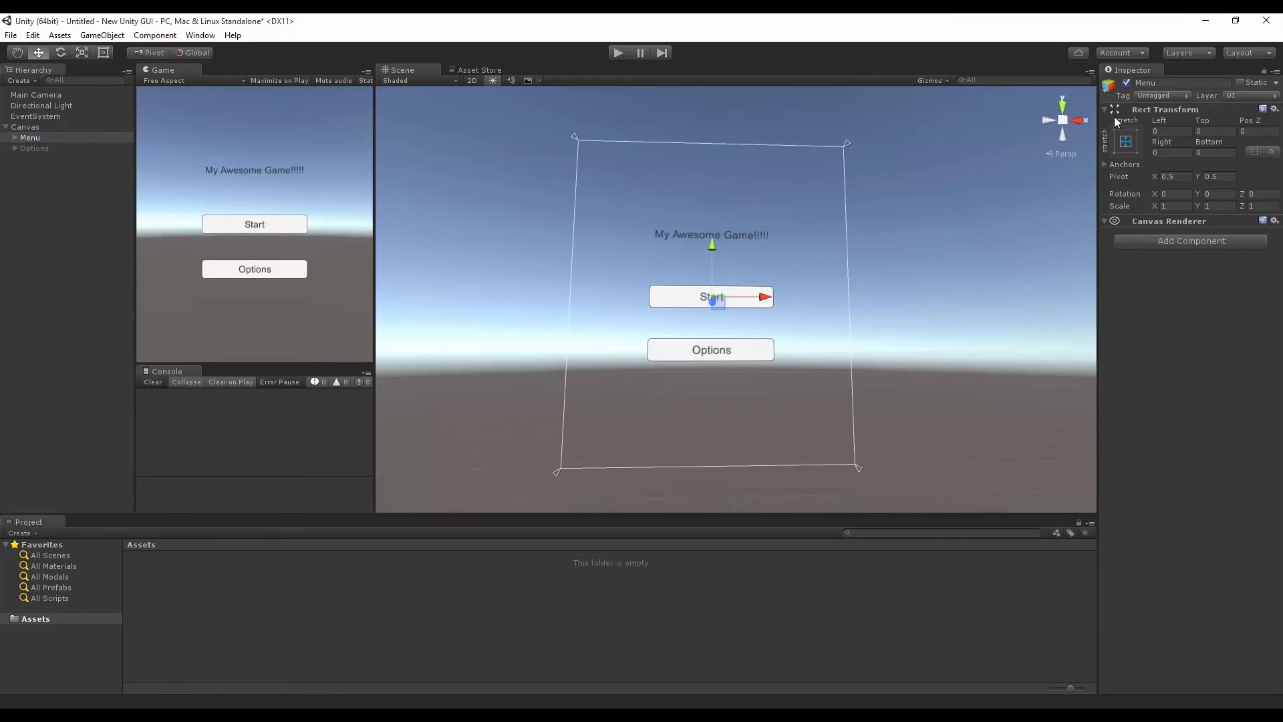
{"action": "left_click", "coordinate": [1126, 83]}
{"action": "left_click", "coordinate": [71, 150]}
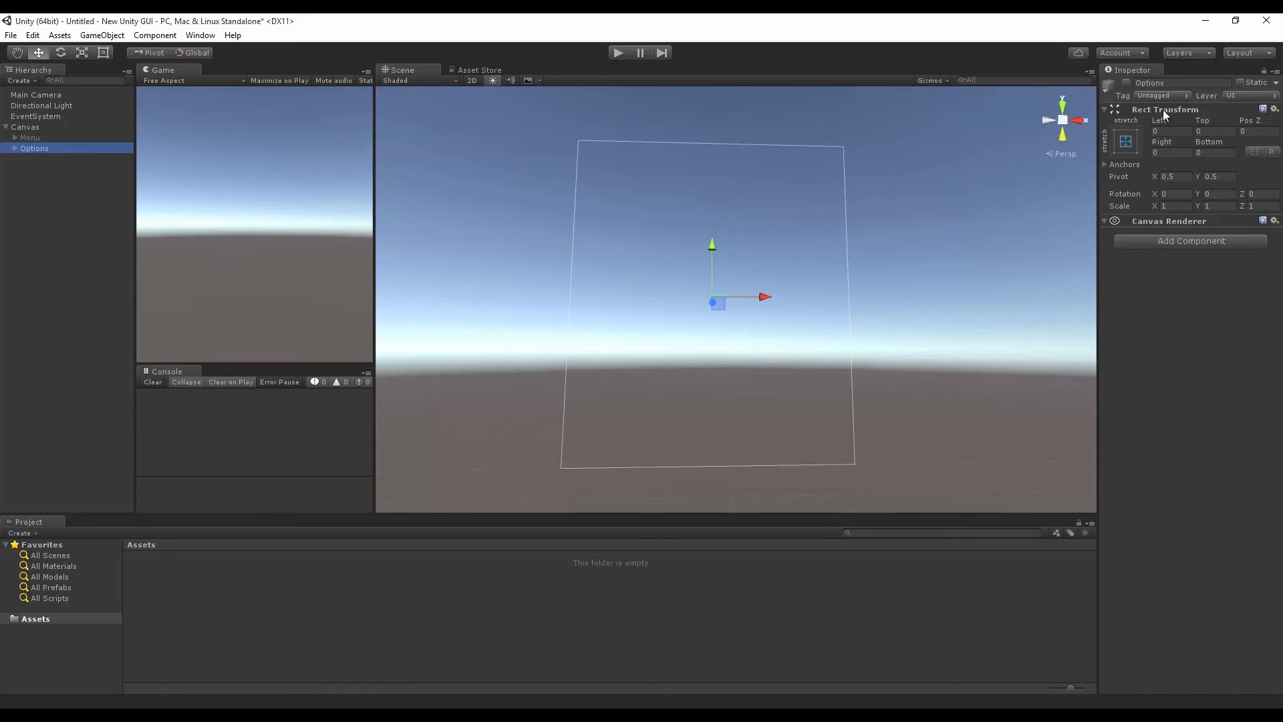
{"action": "left_click", "coordinate": [1127, 83]}
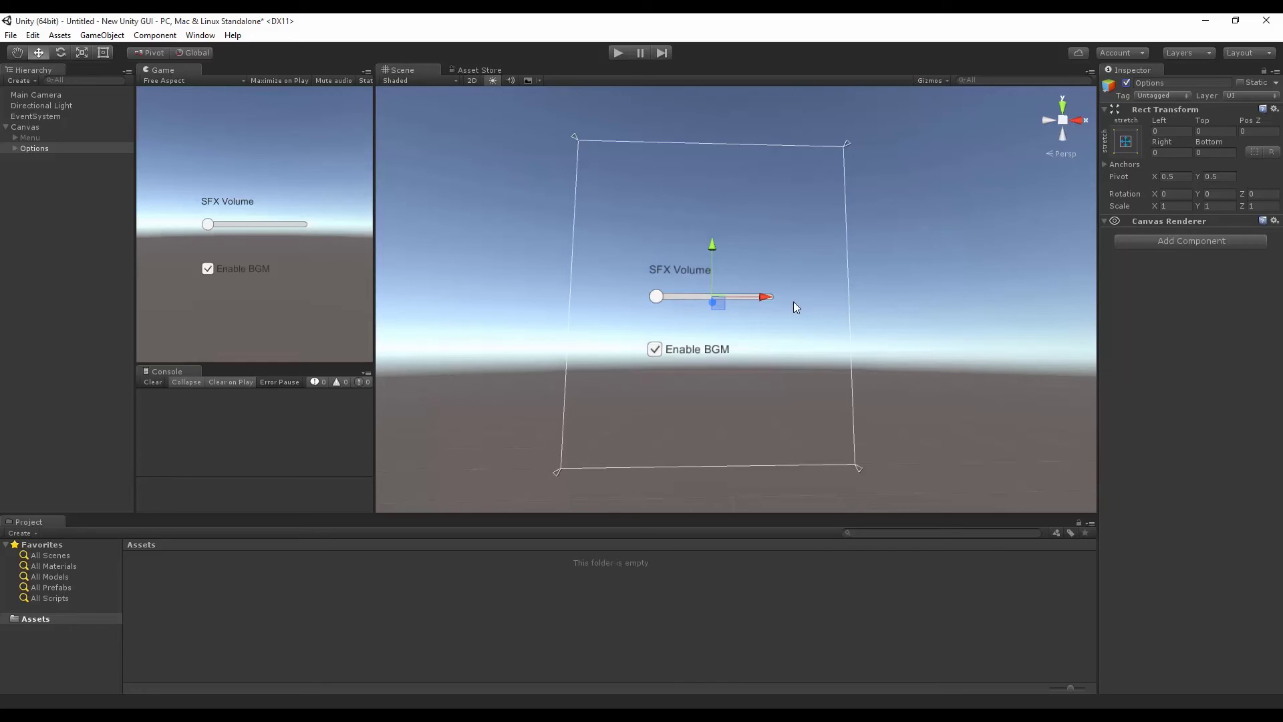
- Expand Menu in the Hierarchy to show its two buttons and title text
{"action": "left_click", "coordinate": [30, 137]}
{"action": "key", "text": "Right"}
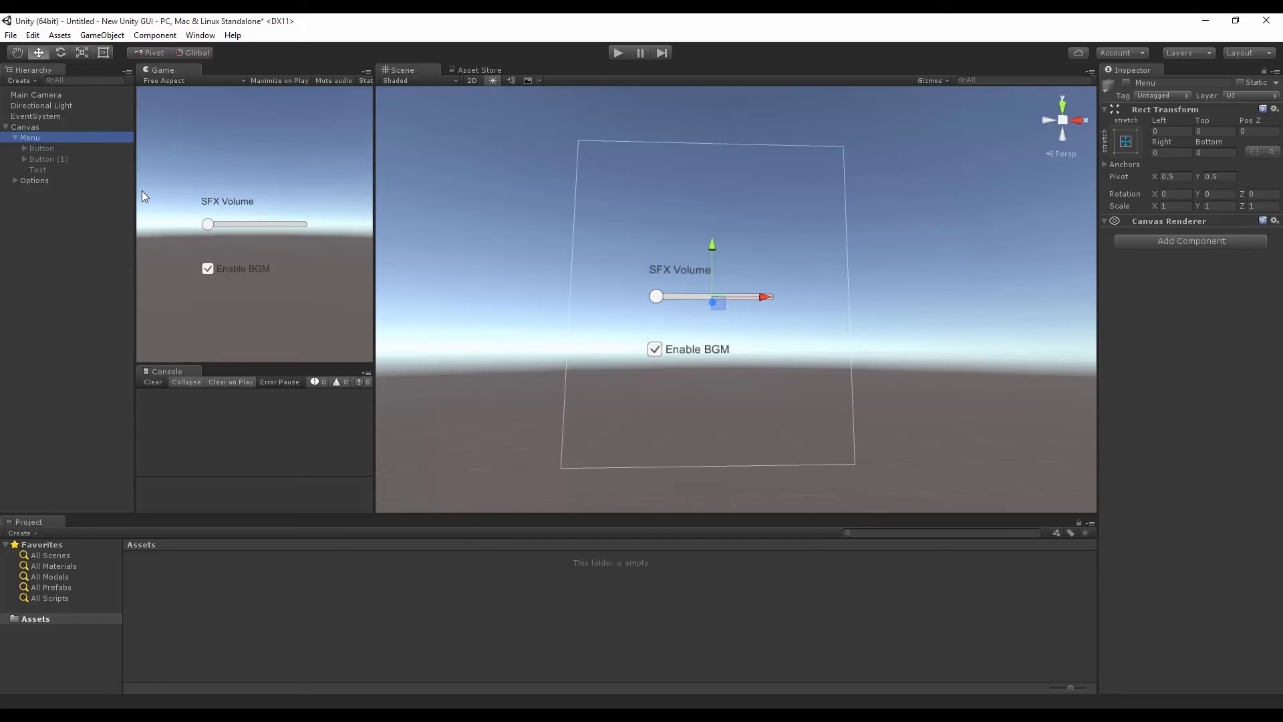